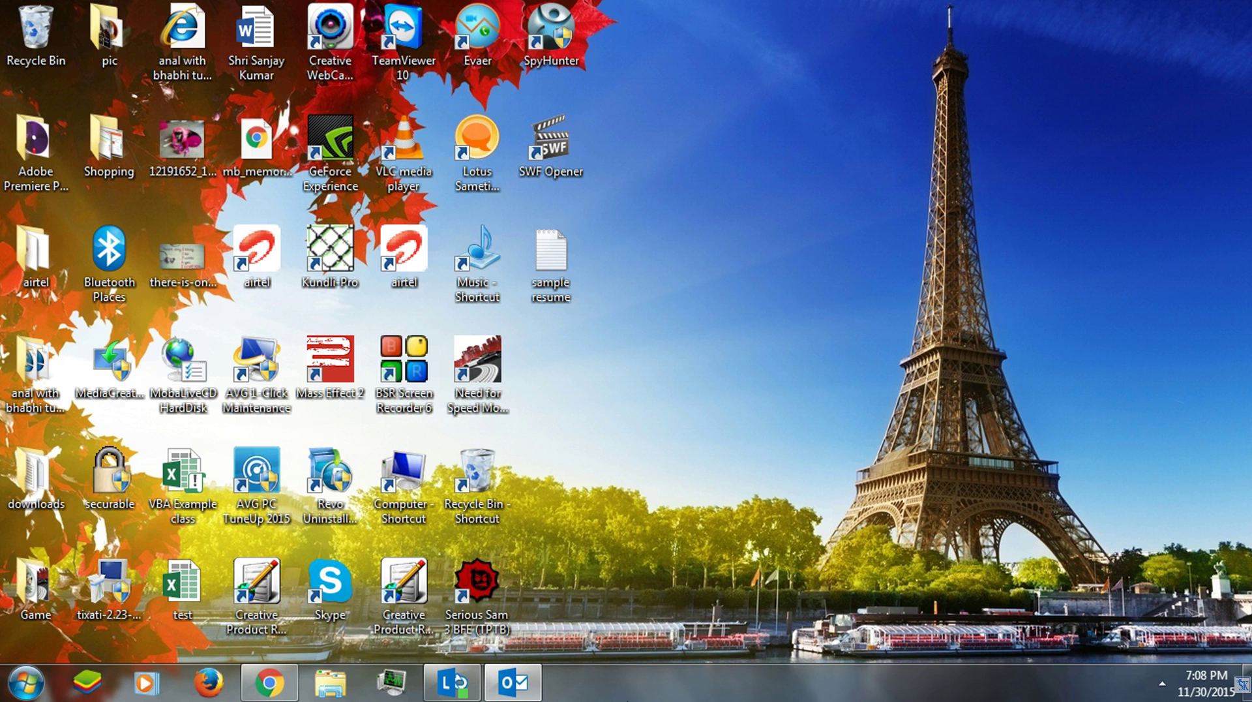
Bring Chrome's New Tab page to the front and open the browser's main menu.
click(269, 682)
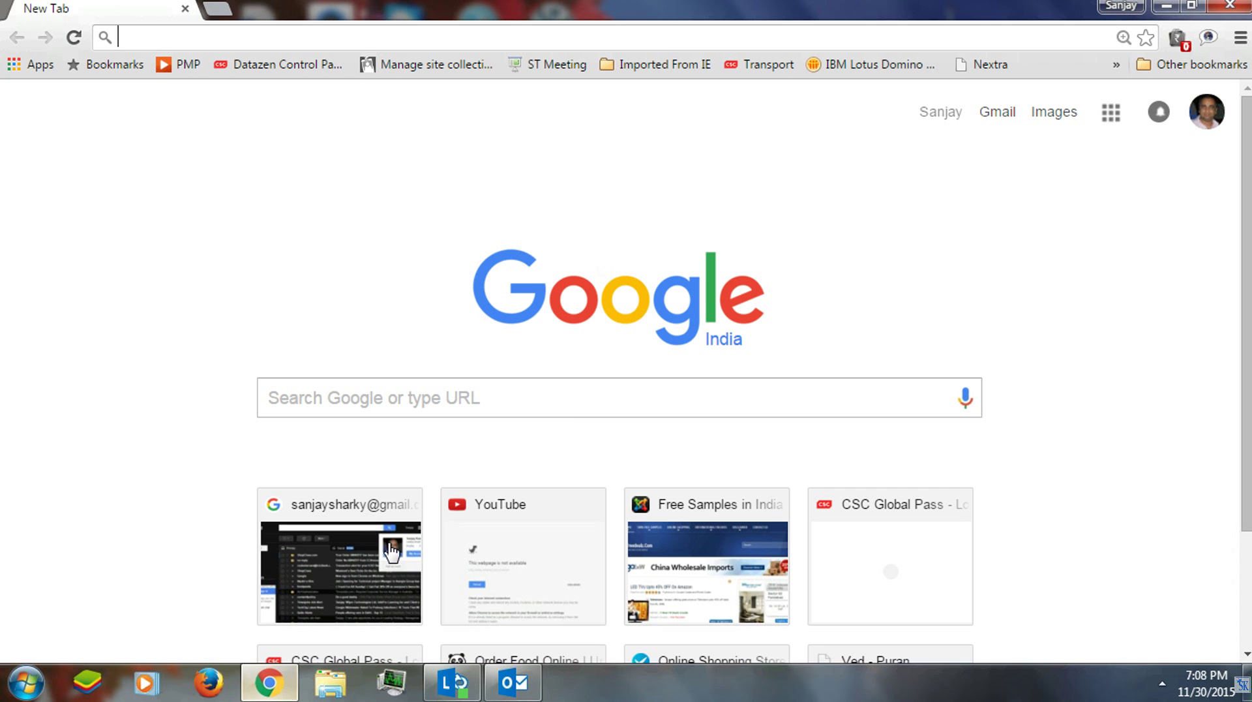
scroll(127, 480, down, 3)
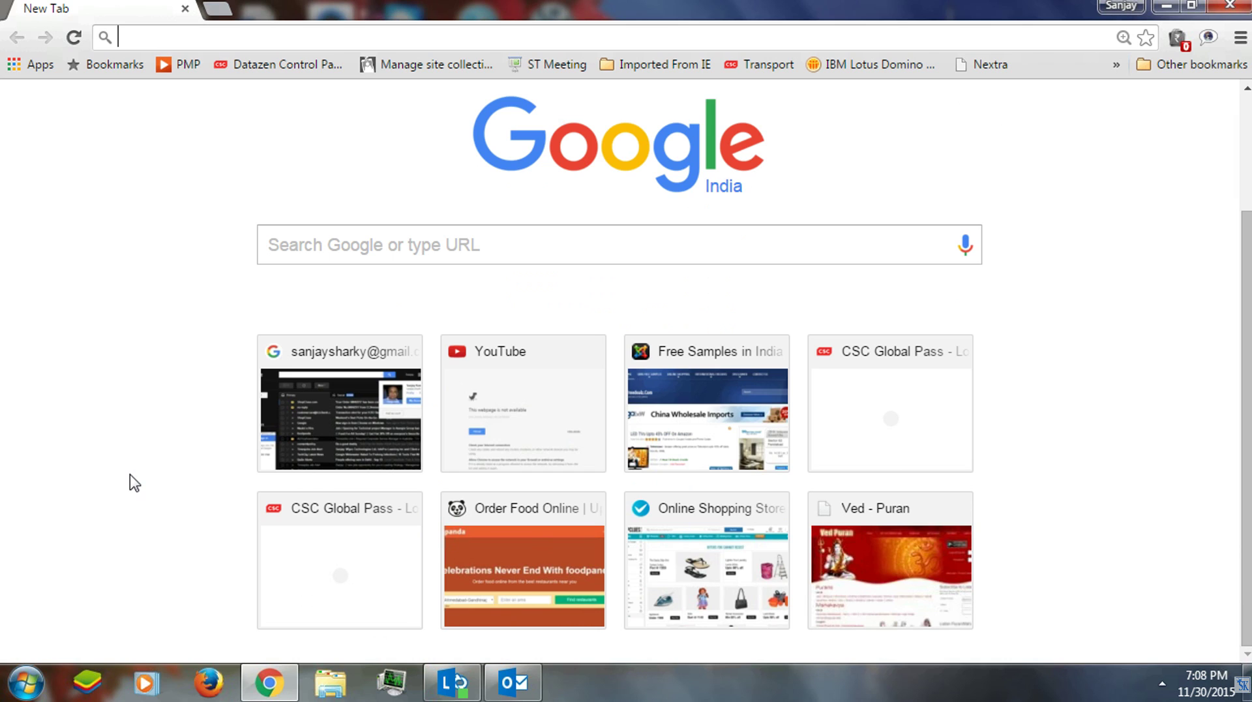
scroll(134, 483, up, 3)
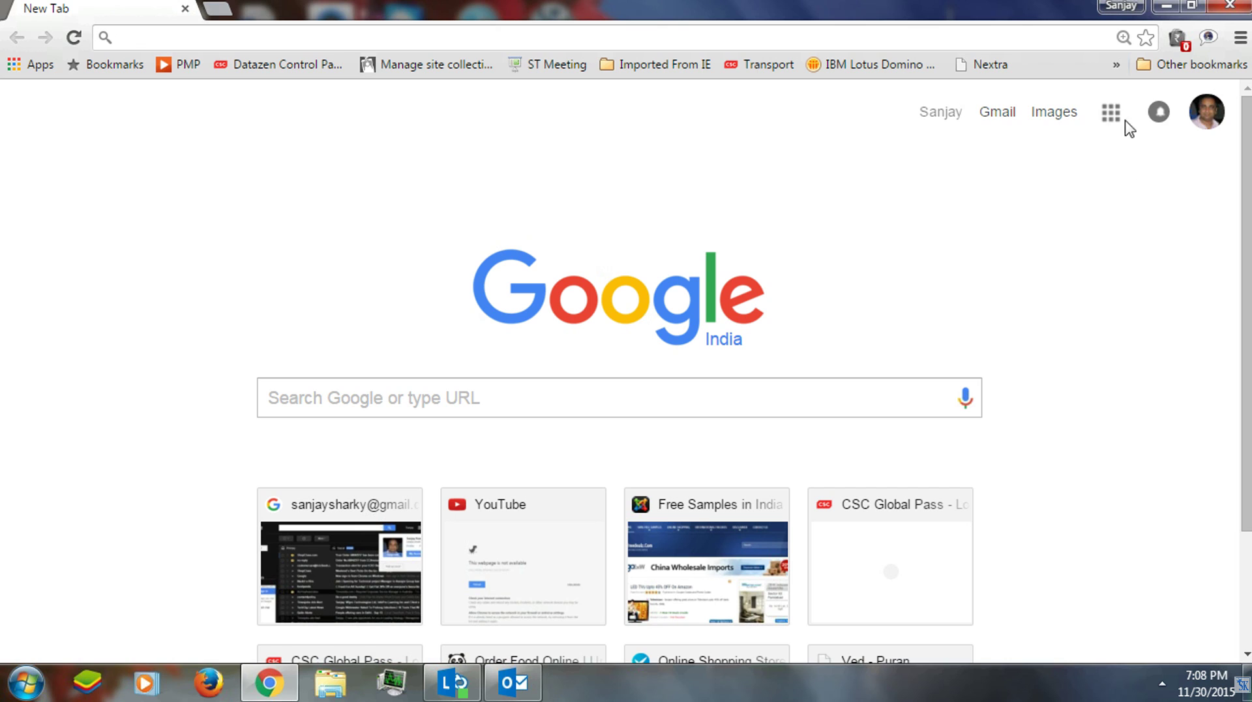
click(1240, 39)
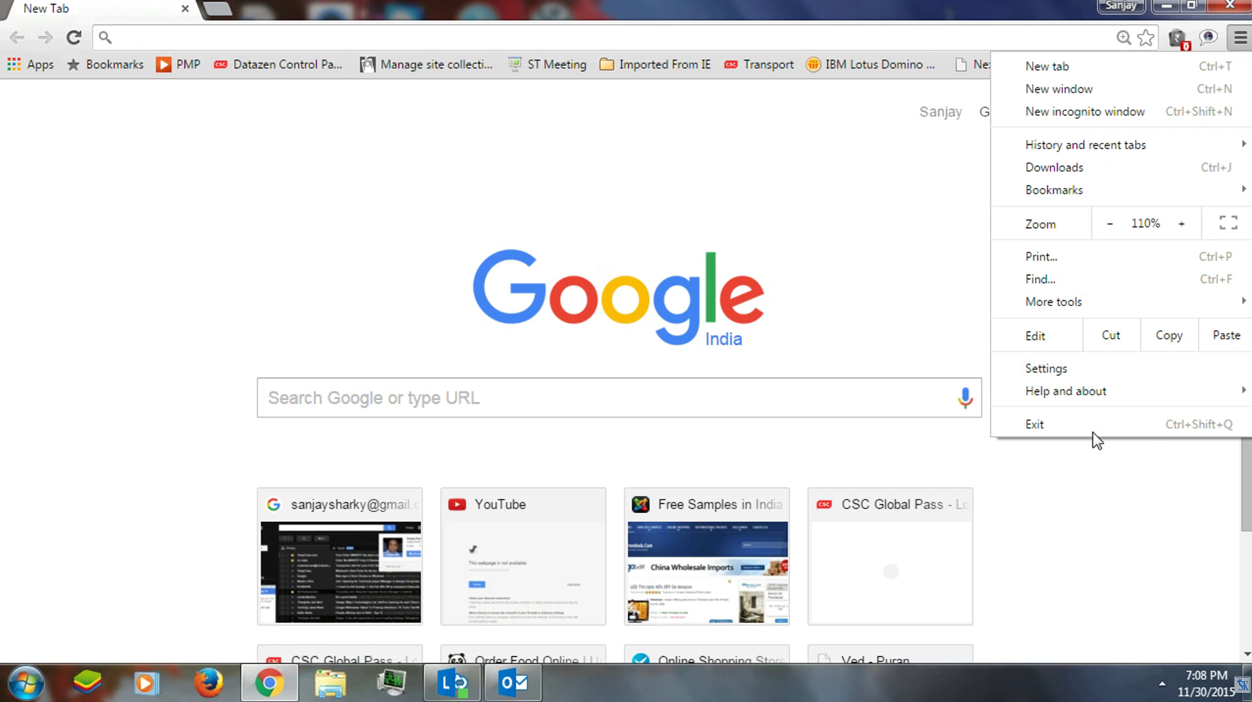
Go from Settings to Extensions and open the Chrome Web Store's extension listings via 'Get more extensions'.
click(1045, 369)
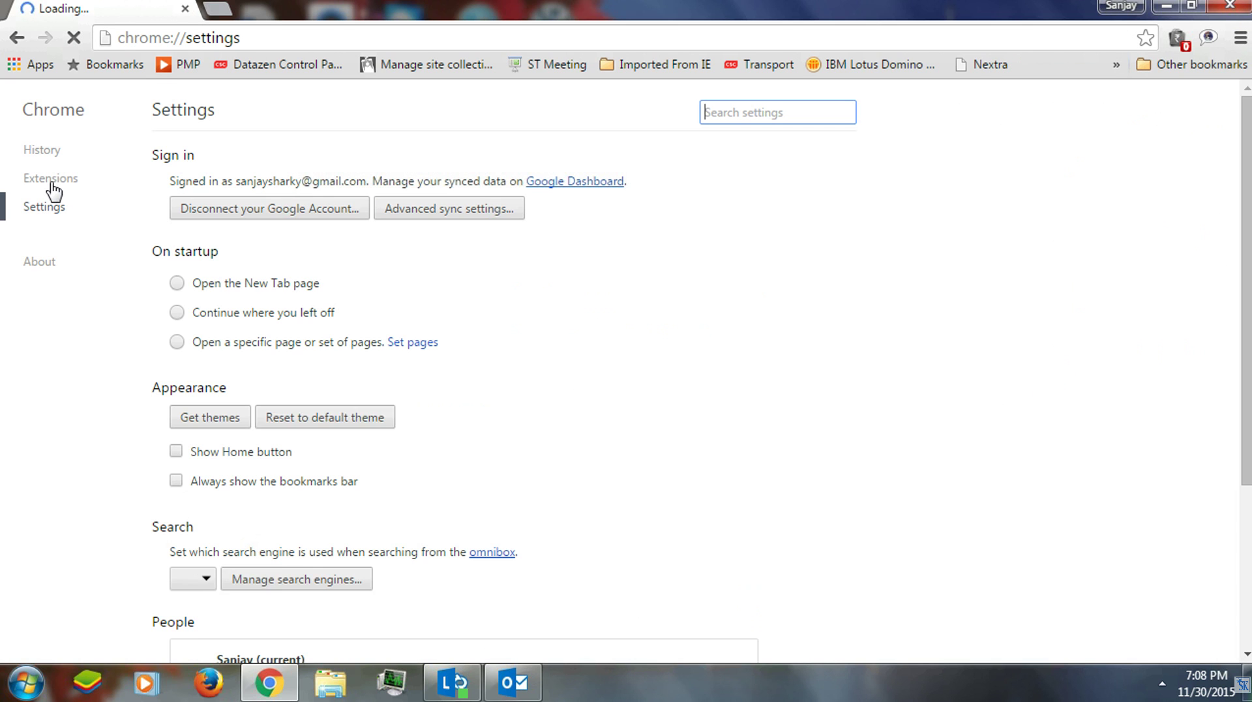
scroll(682, 522, down, 5)
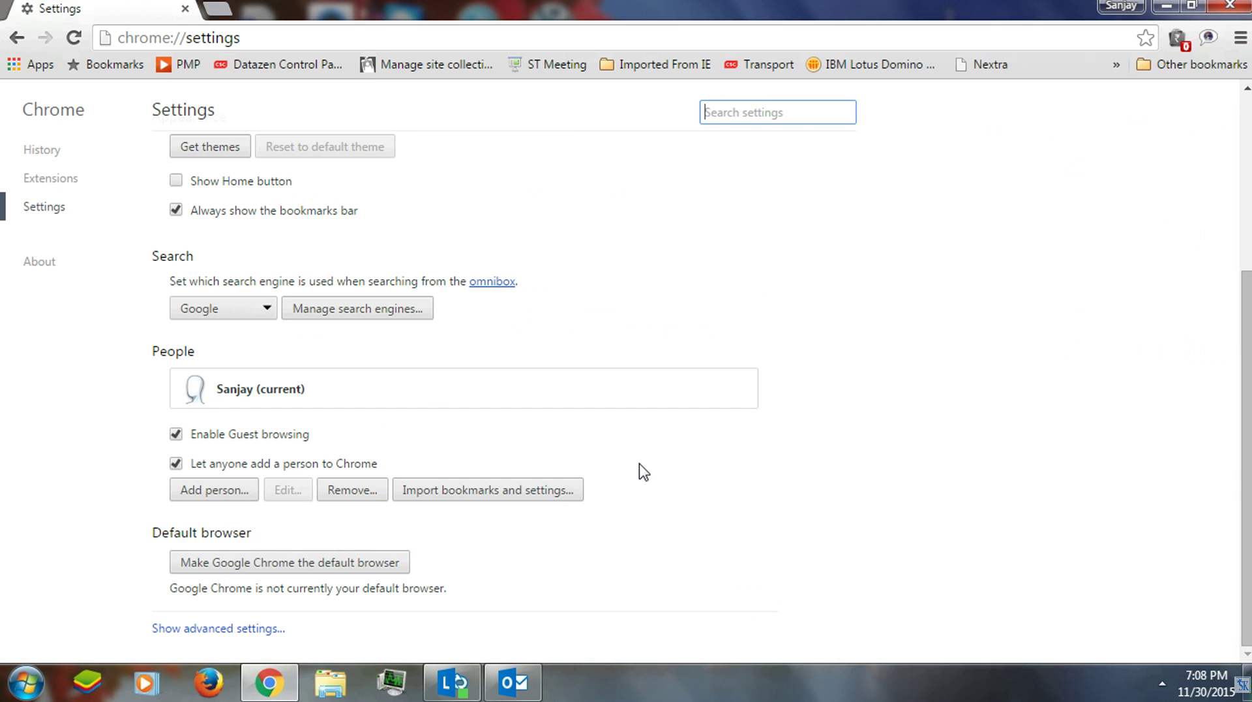
click(50, 179)
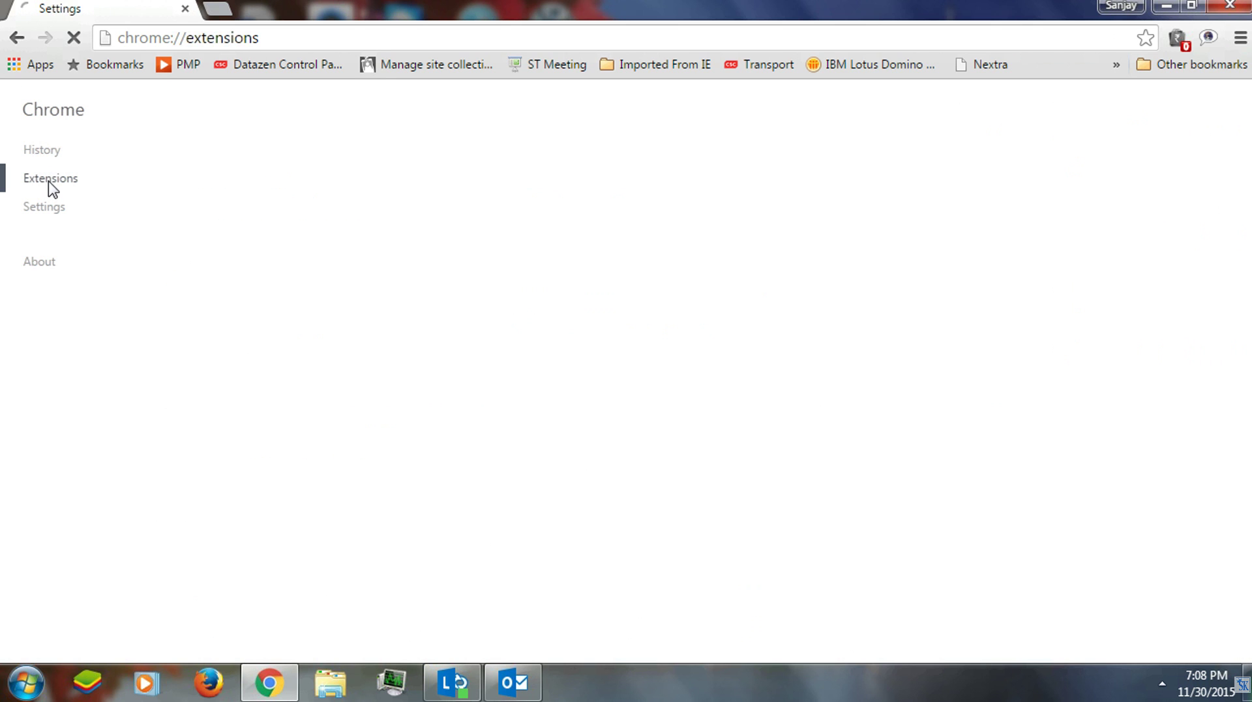
scroll(587, 437, down, 5)
scroll(489, 441, down, 10)
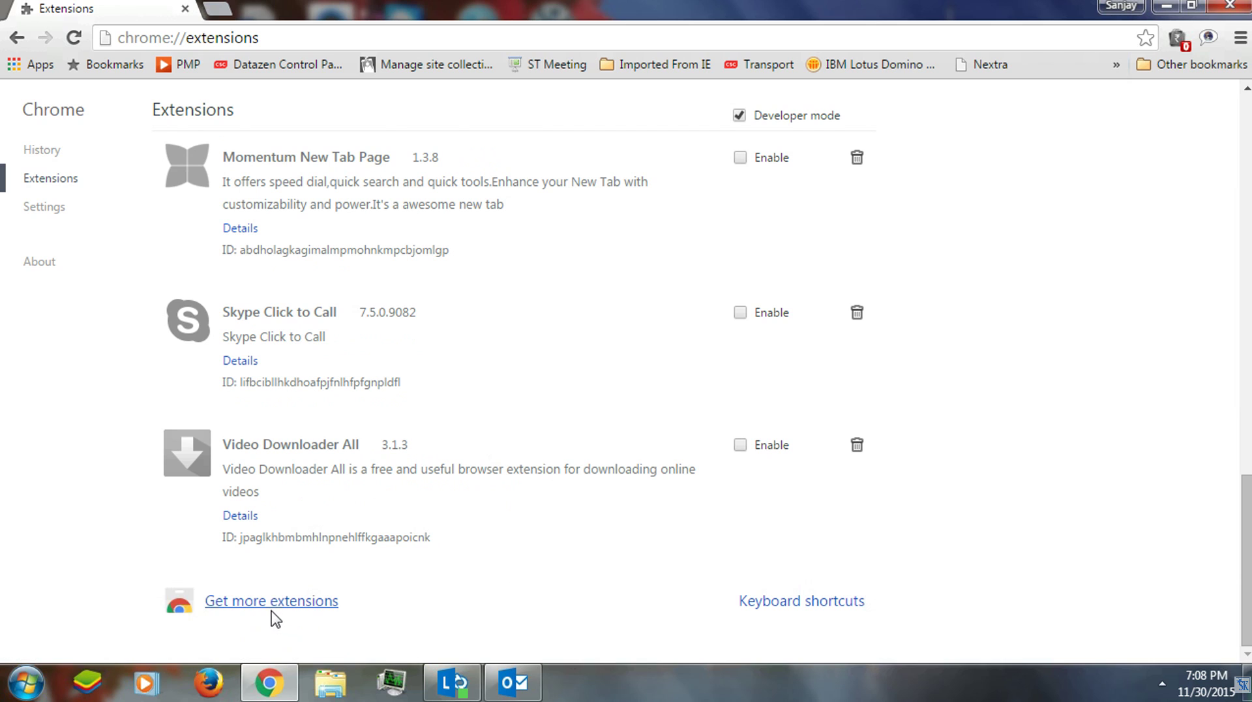
click(293, 601)
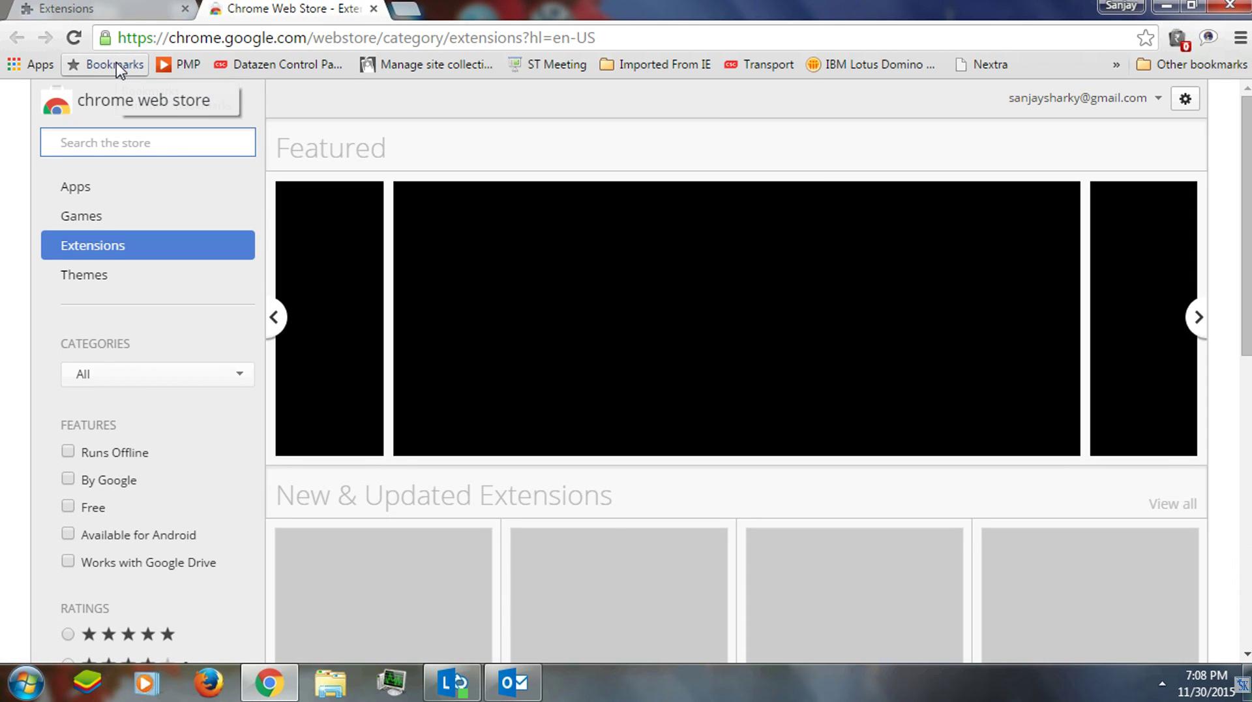
Search the Chrome Web Store for 'Awesome Speed Dial'.
click(151, 142)
text(Awesome Speed Dial)
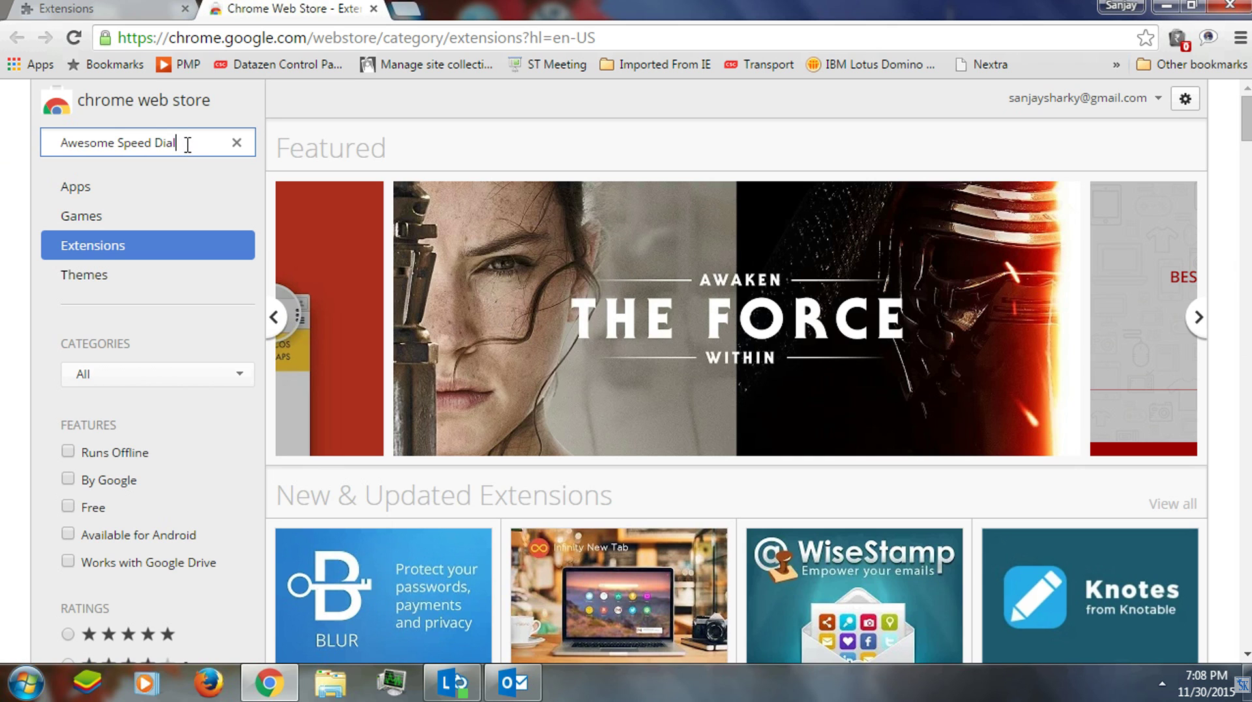
key(Return)
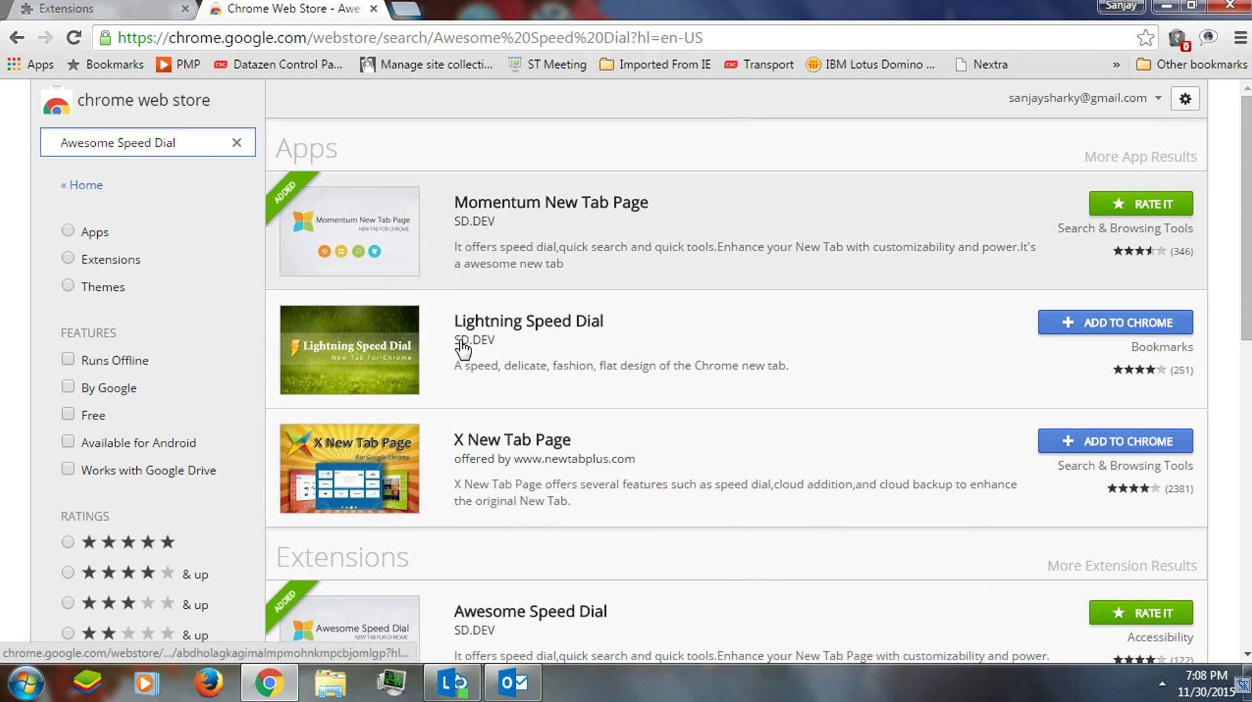
Add Lightning Speed Dial to Chrome from the results and return to the Extensions tab.
scroll(814, 515, down, 2)
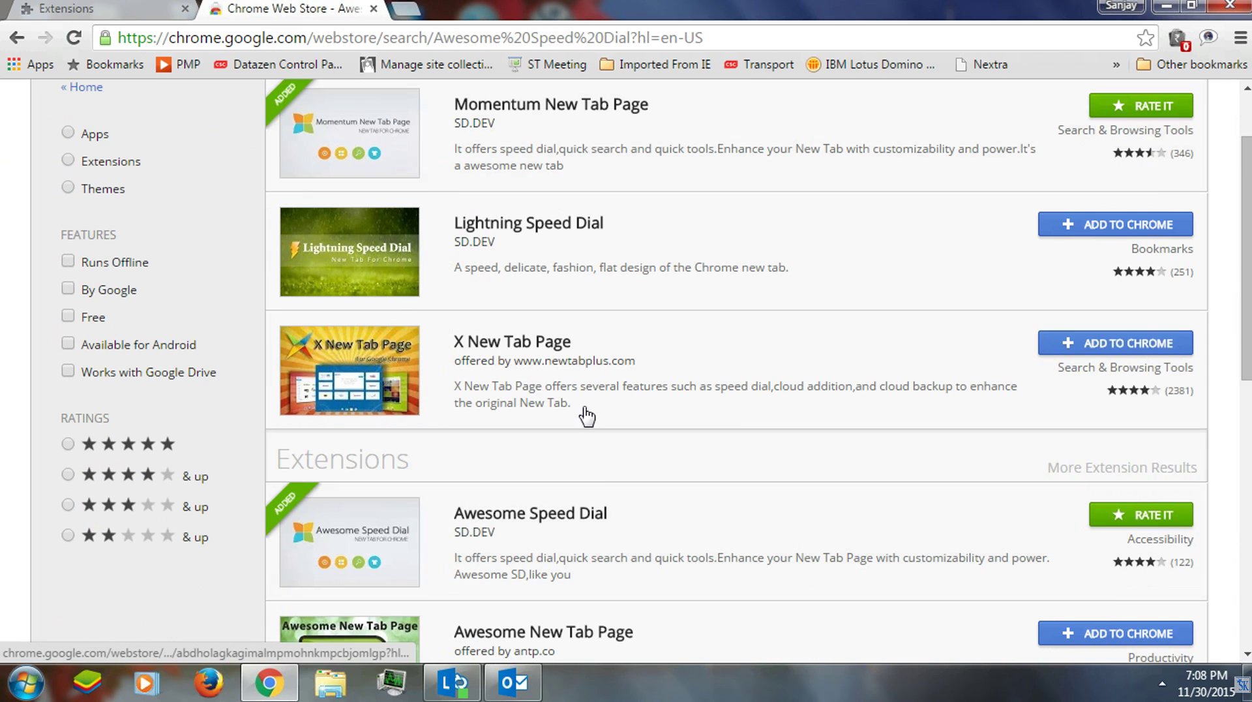
scroll(619, 427, up, 2)
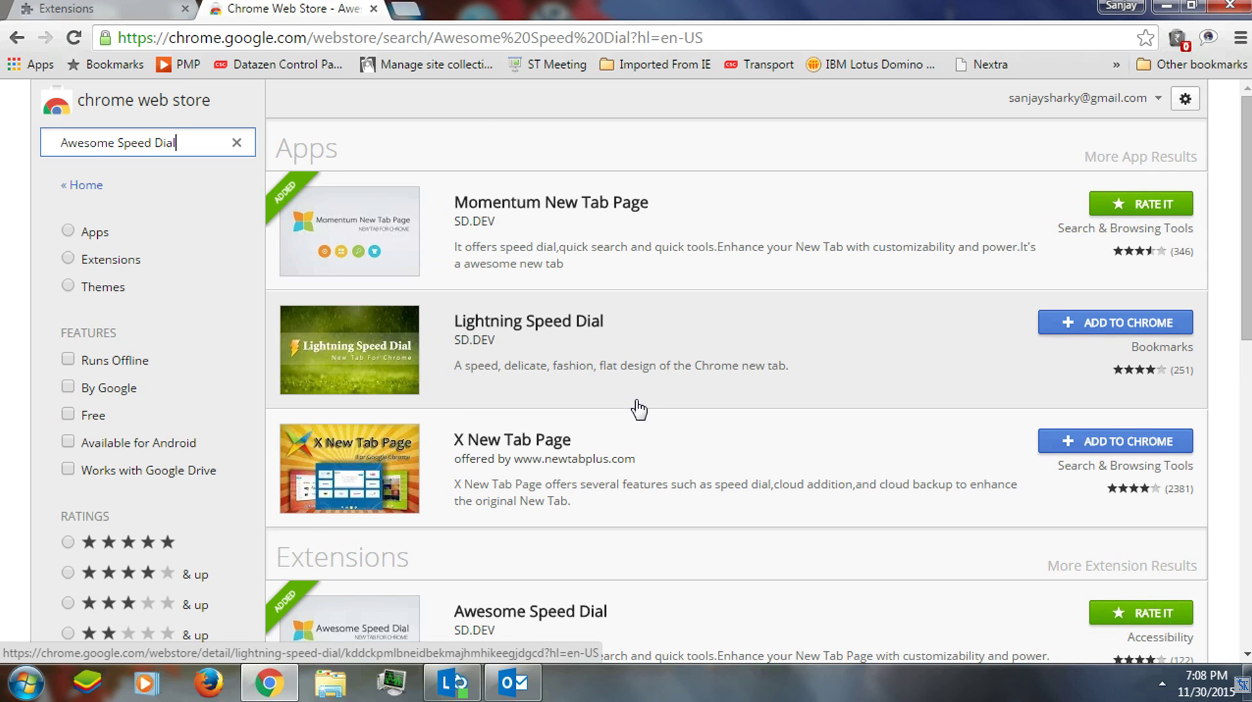
click(1121, 327)
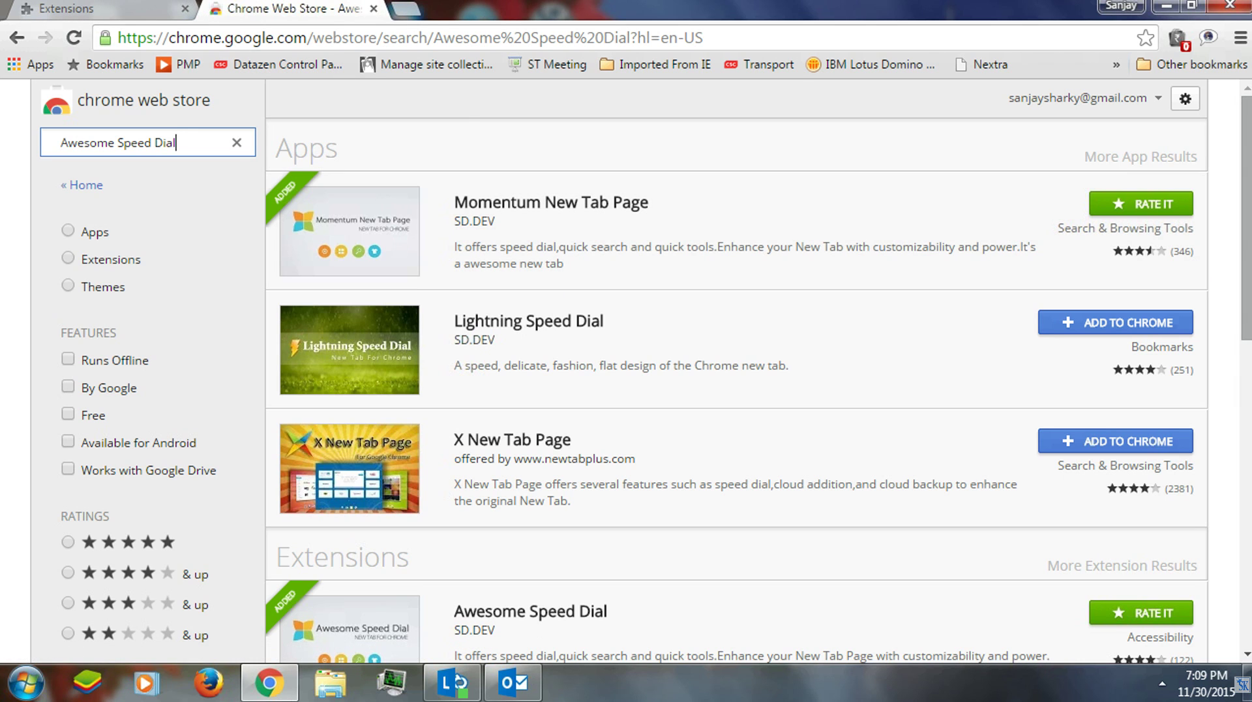
click(60, 7)
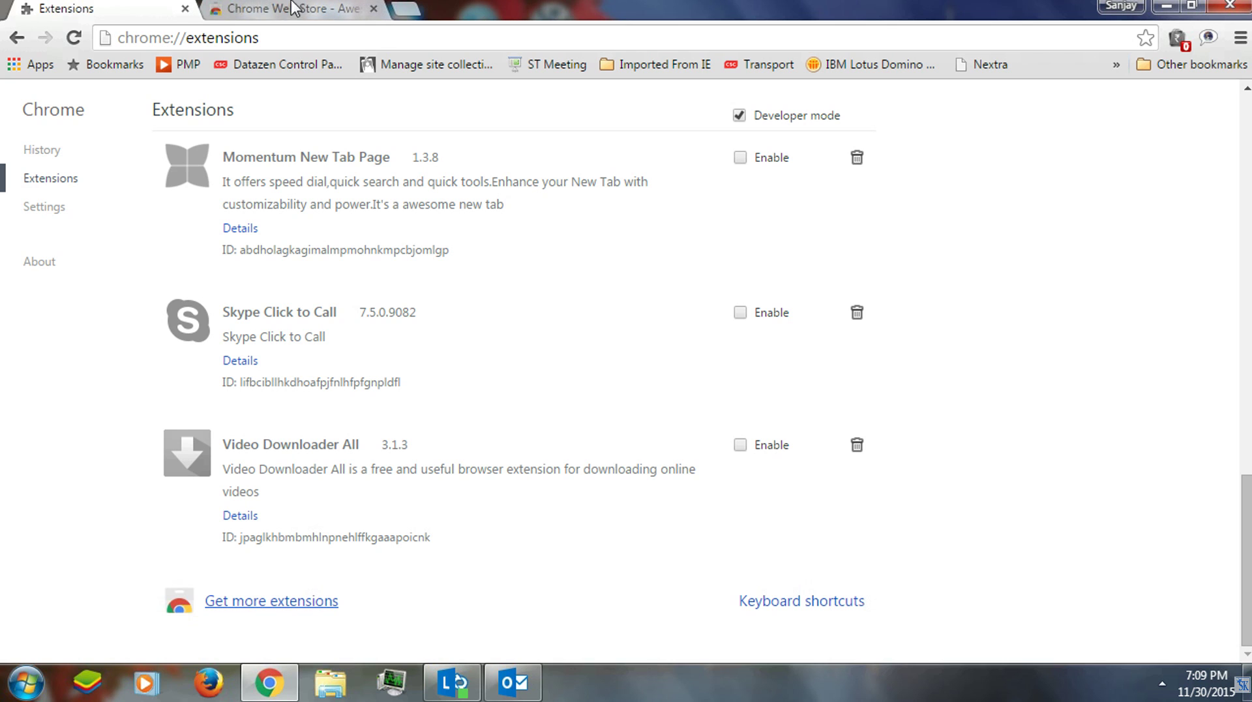
Compare the store results with the extensions list, then open a new tab to check it.
scroll(339, 449, up, 6)
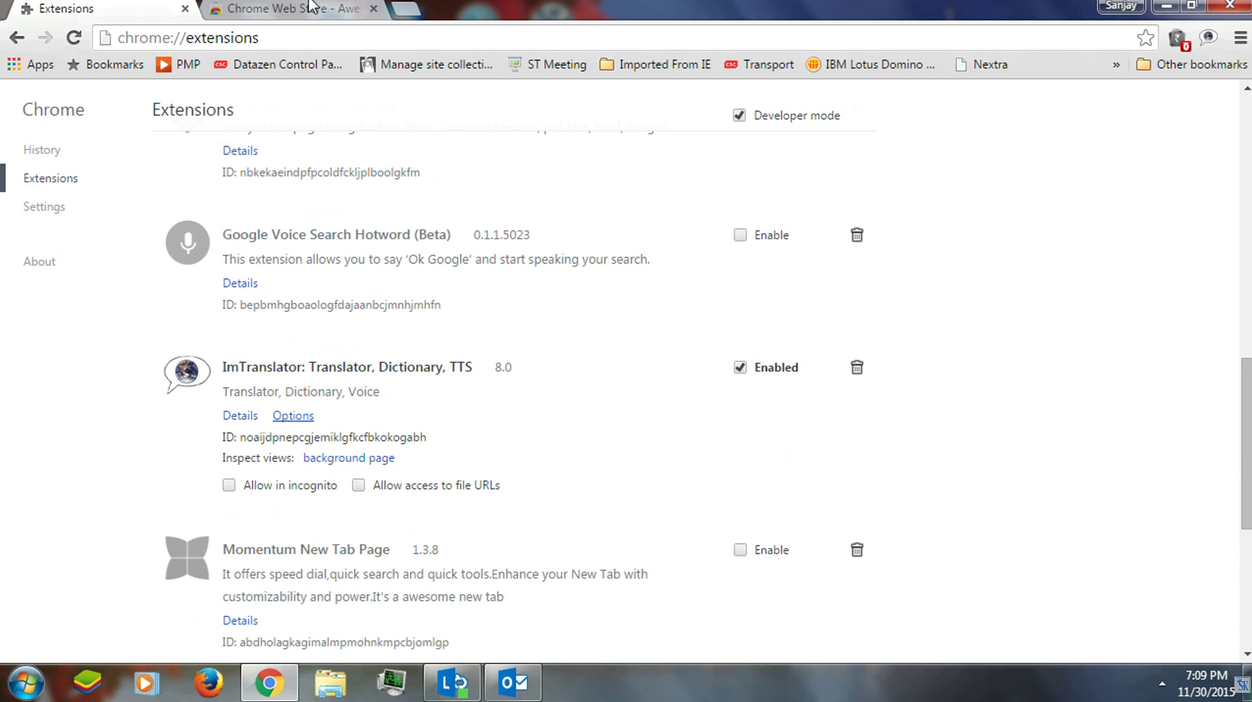
click(293, 8)
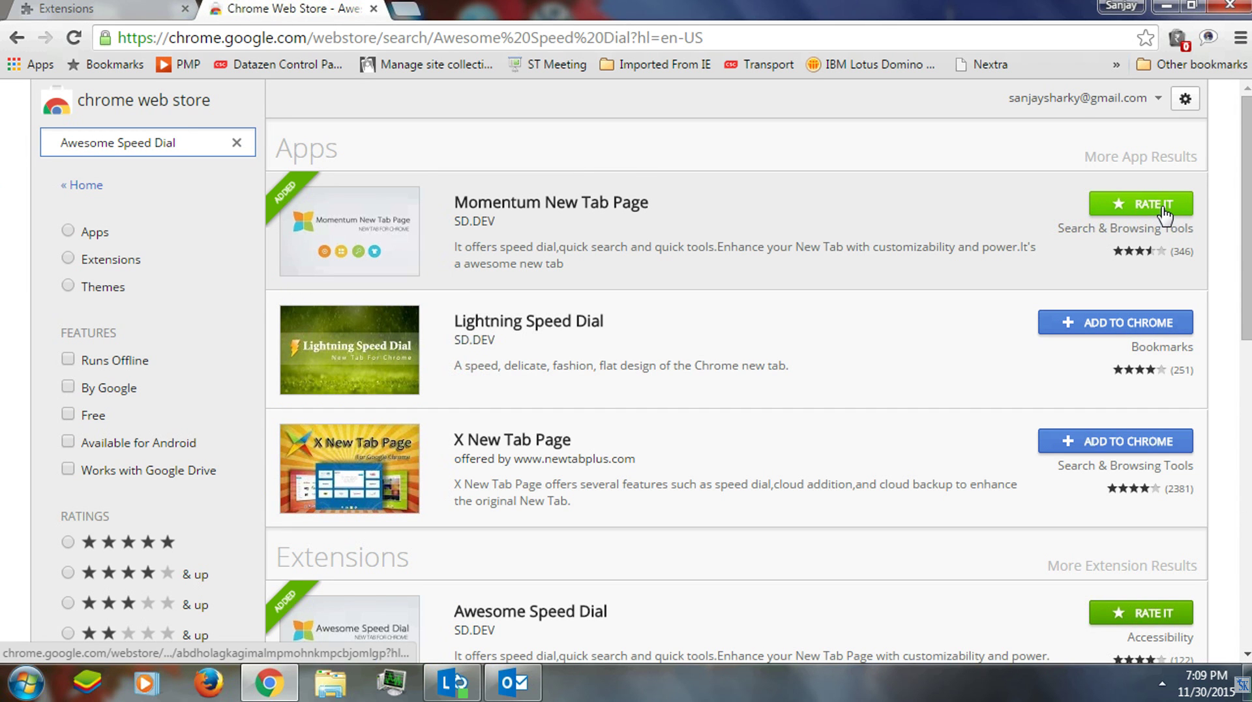
click(66, 8)
scroll(176, 492, down, 6)
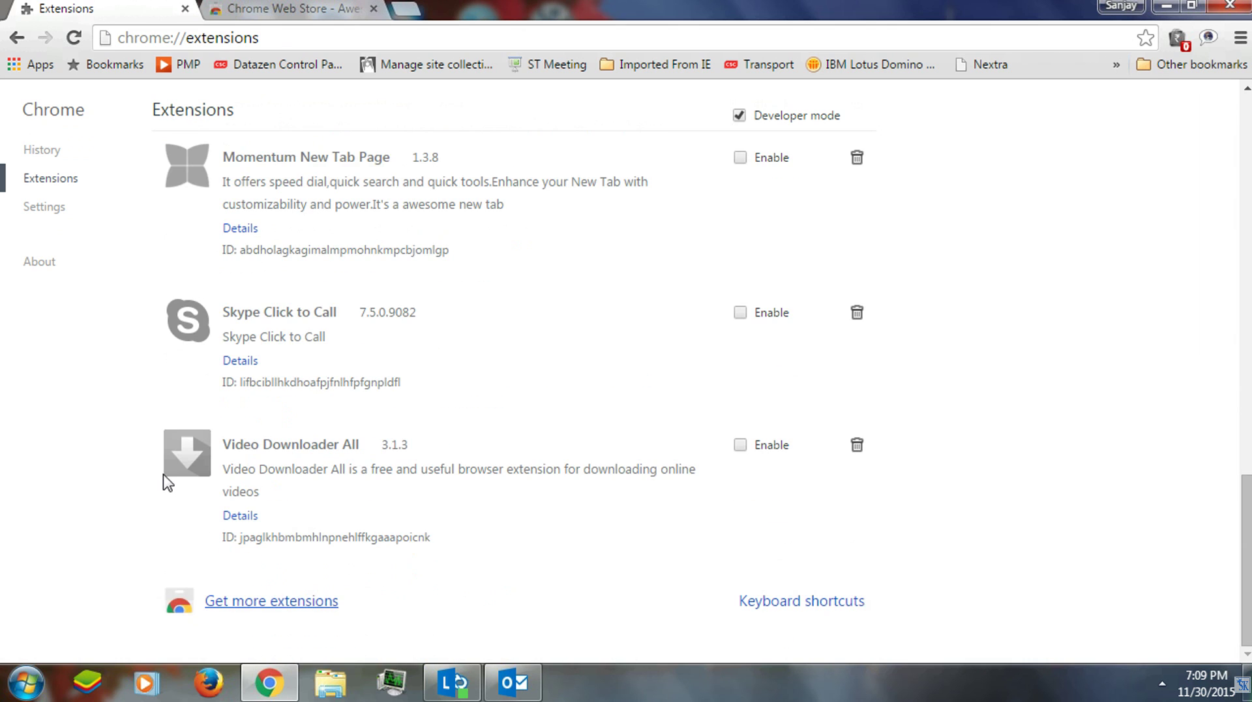
scroll(159, 481, up, 10)
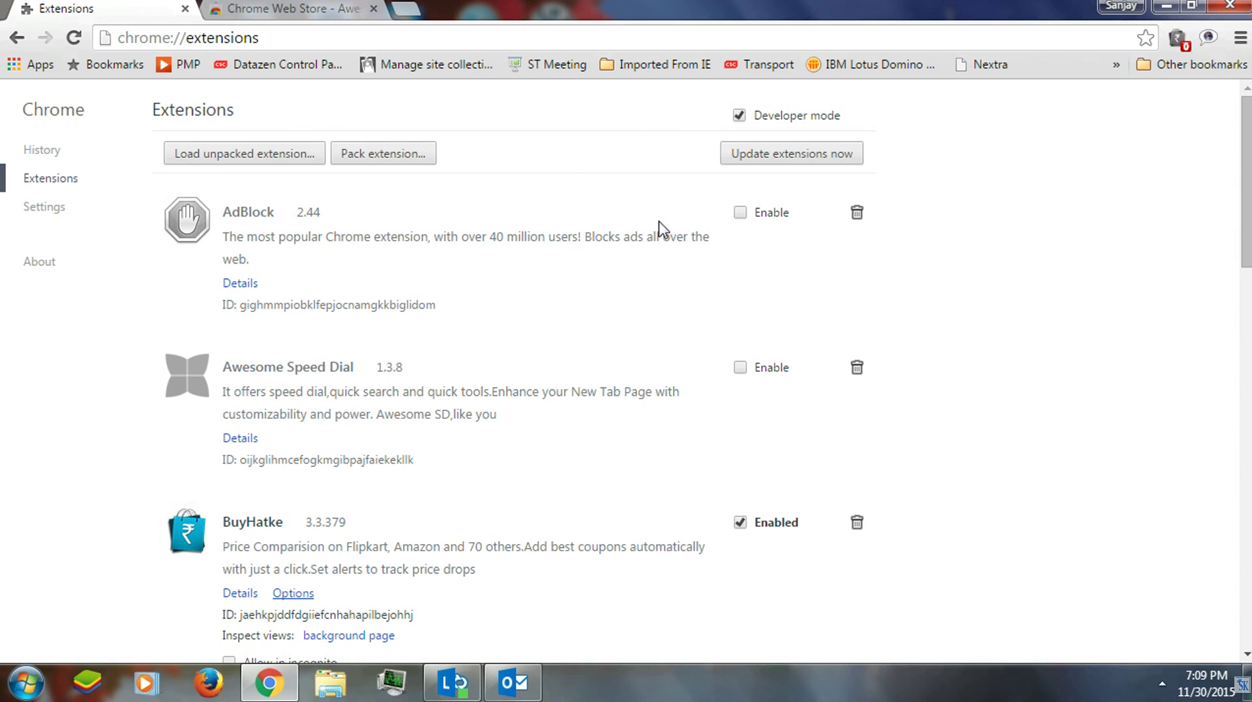
click(405, 9)
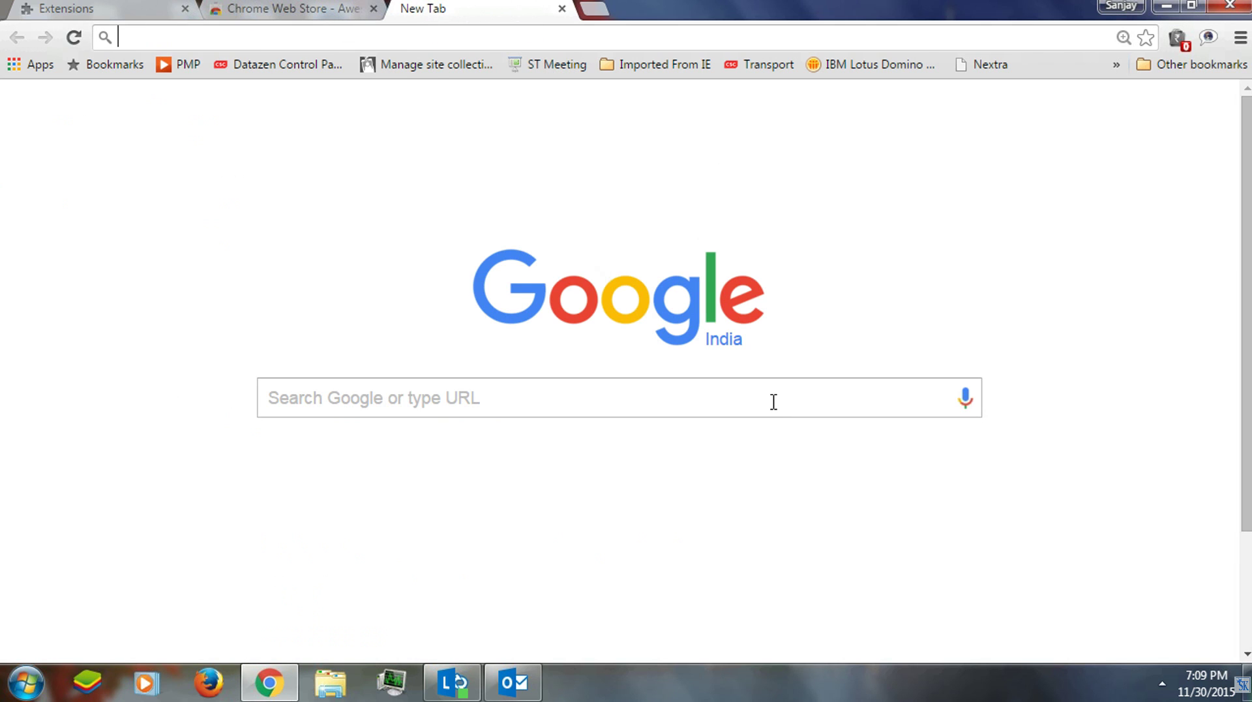
Enable the Momentum New Tab Page extension and return to the Awesome Speed Dial store results.
click(75, 7)
scroll(394, 573, down, 3)
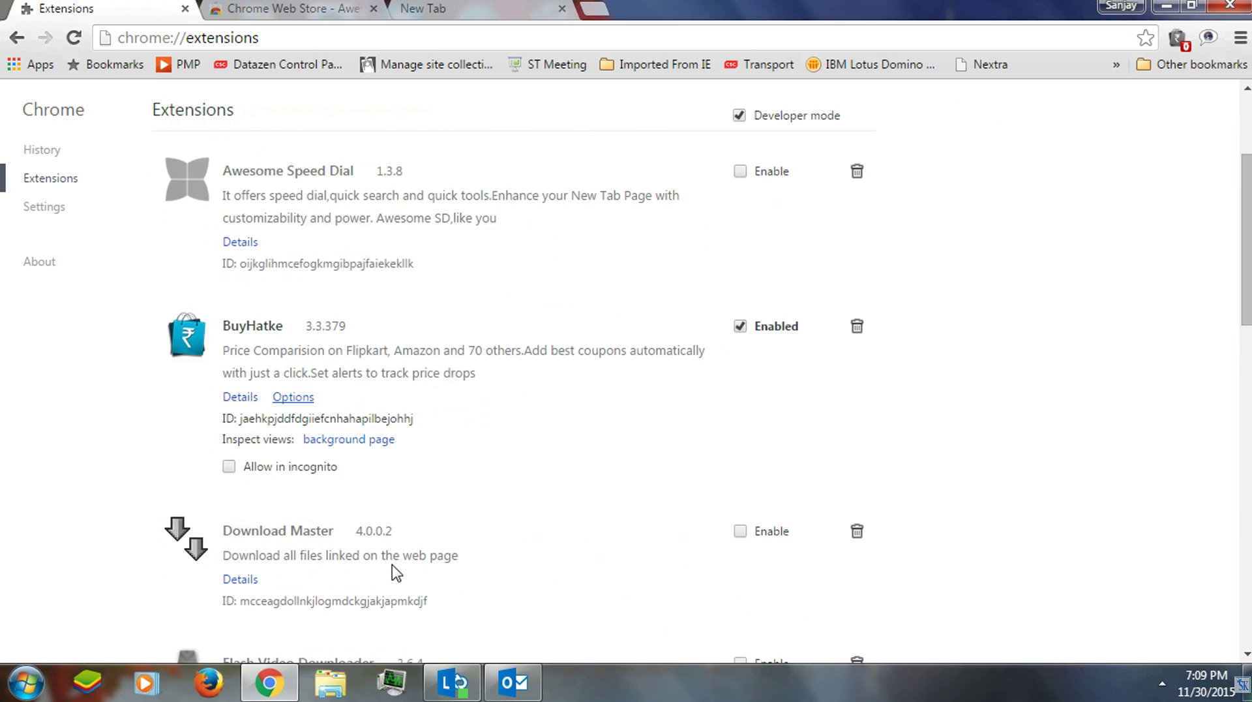
scroll(395, 572, up, 3)
scroll(395, 572, down, 20)
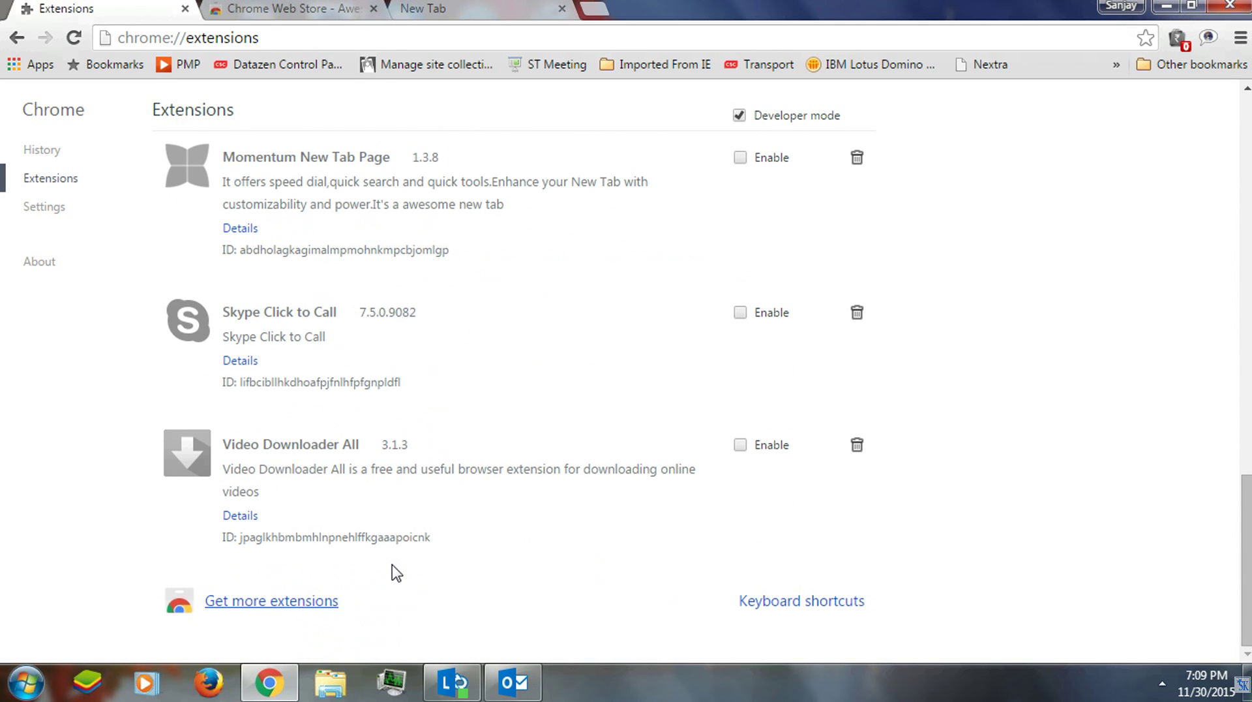
scroll(395, 573, up, 6)
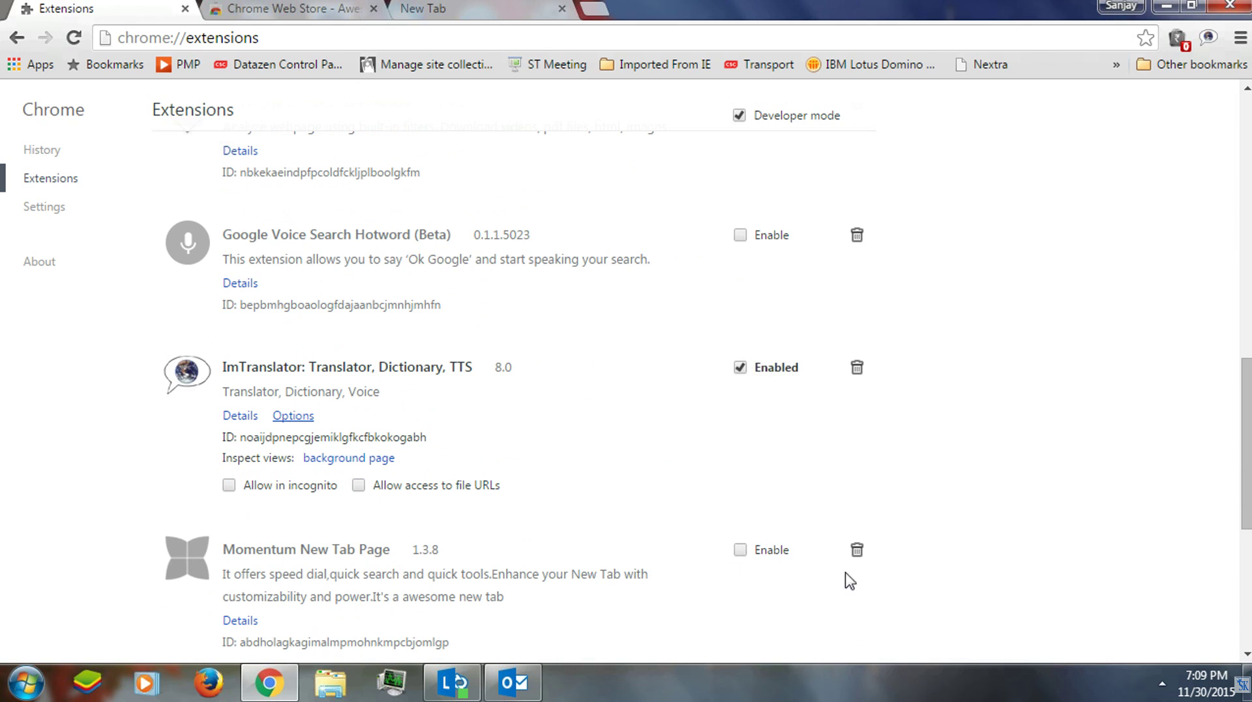
click(739, 550)
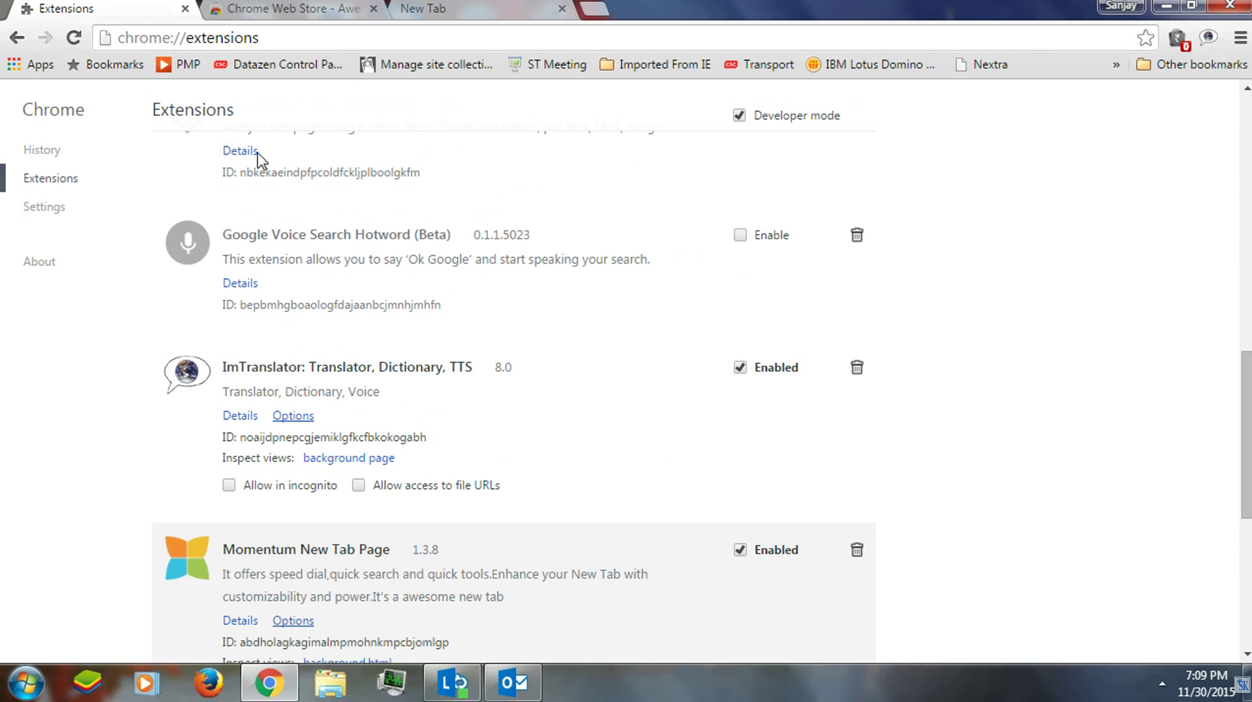
click(287, 8)
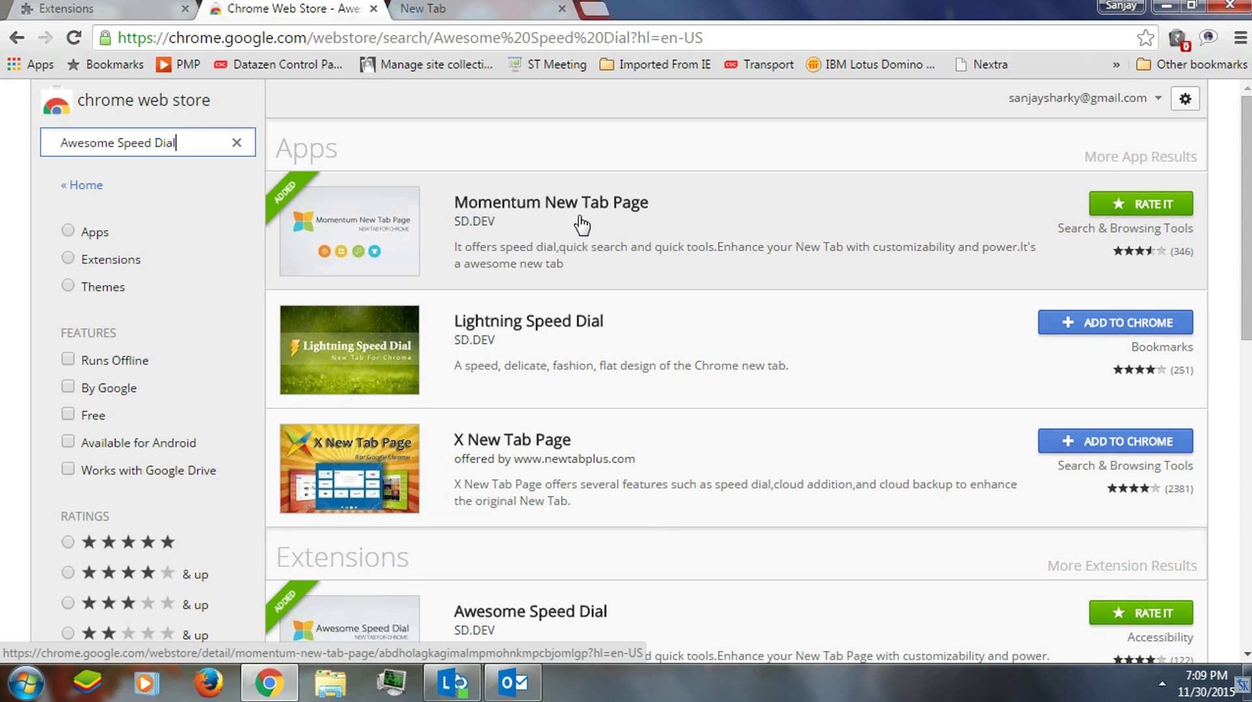
Confirm Momentum New Tab Page is enabled on the extensions page and open a fresh new tab.
scroll(531, 606, down, 1)
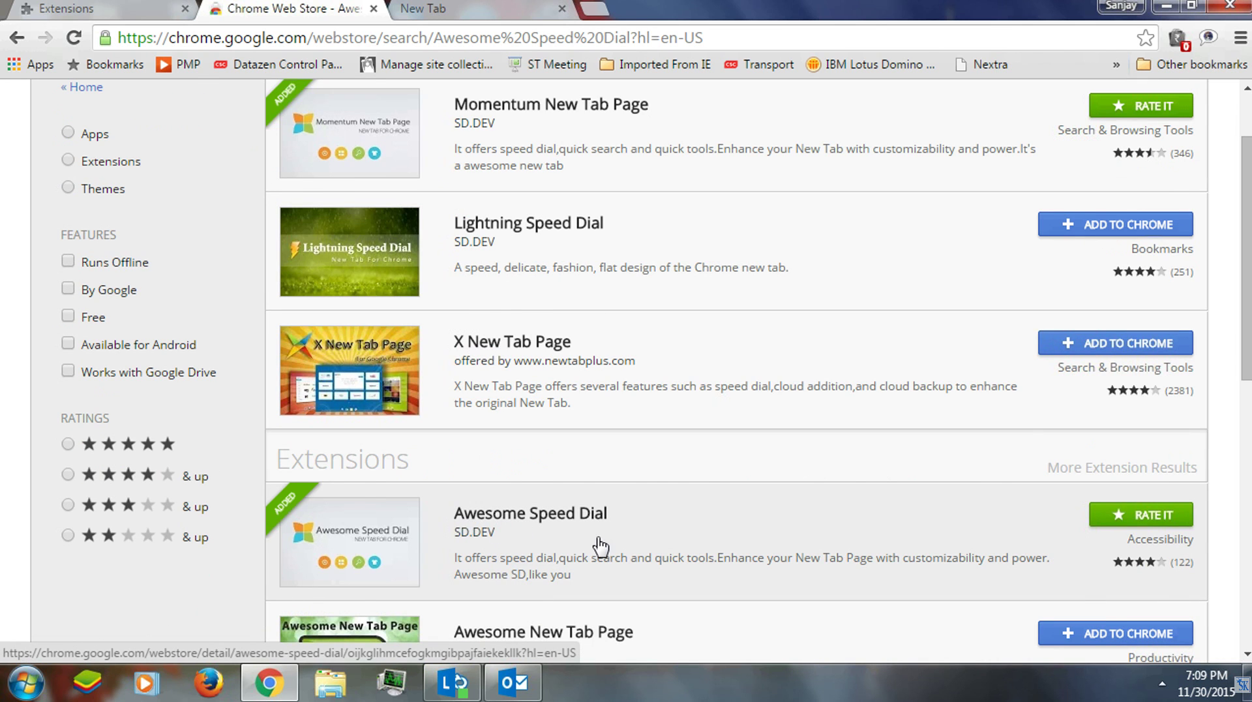
scroll(600, 547, up, 1)
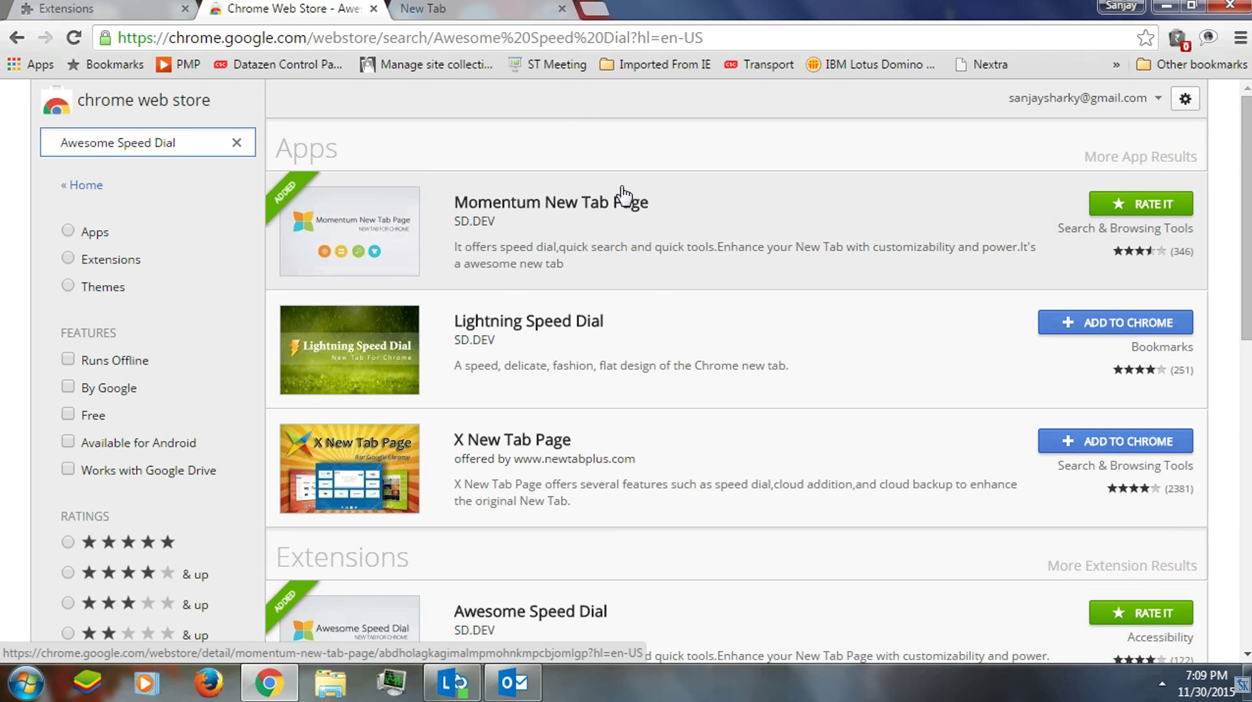
click(424, 8)
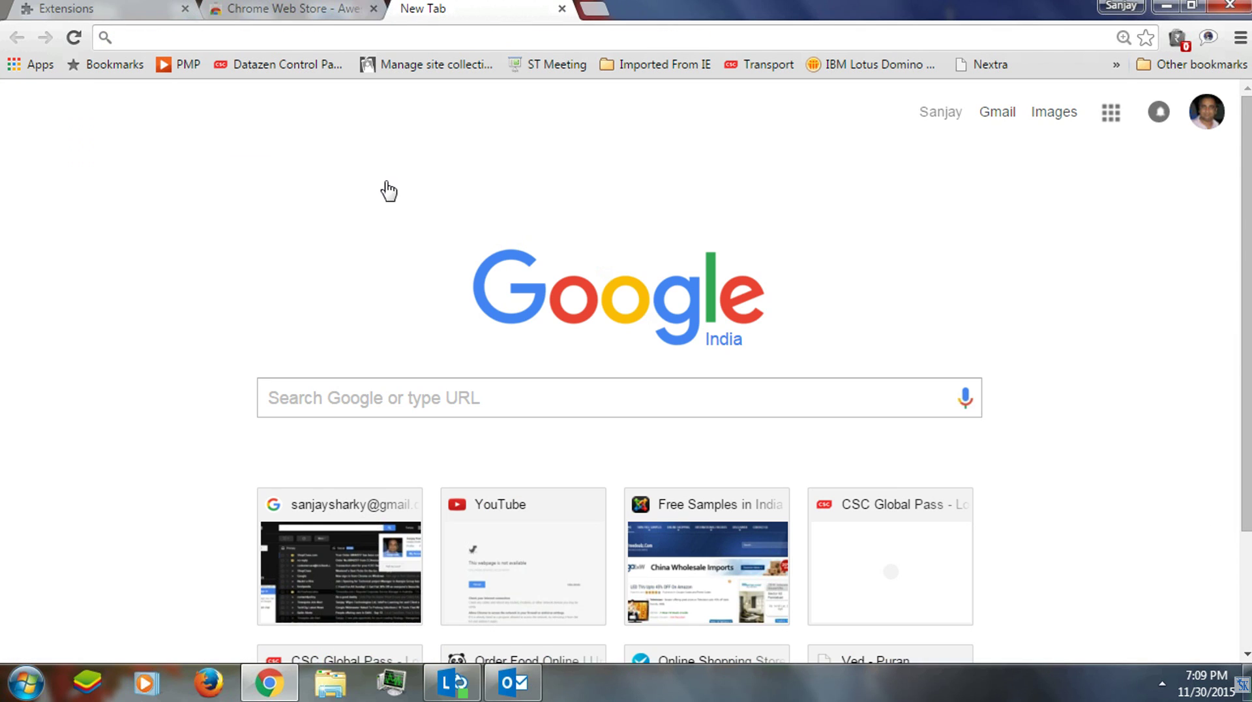
click(319, 8)
click(65, 8)
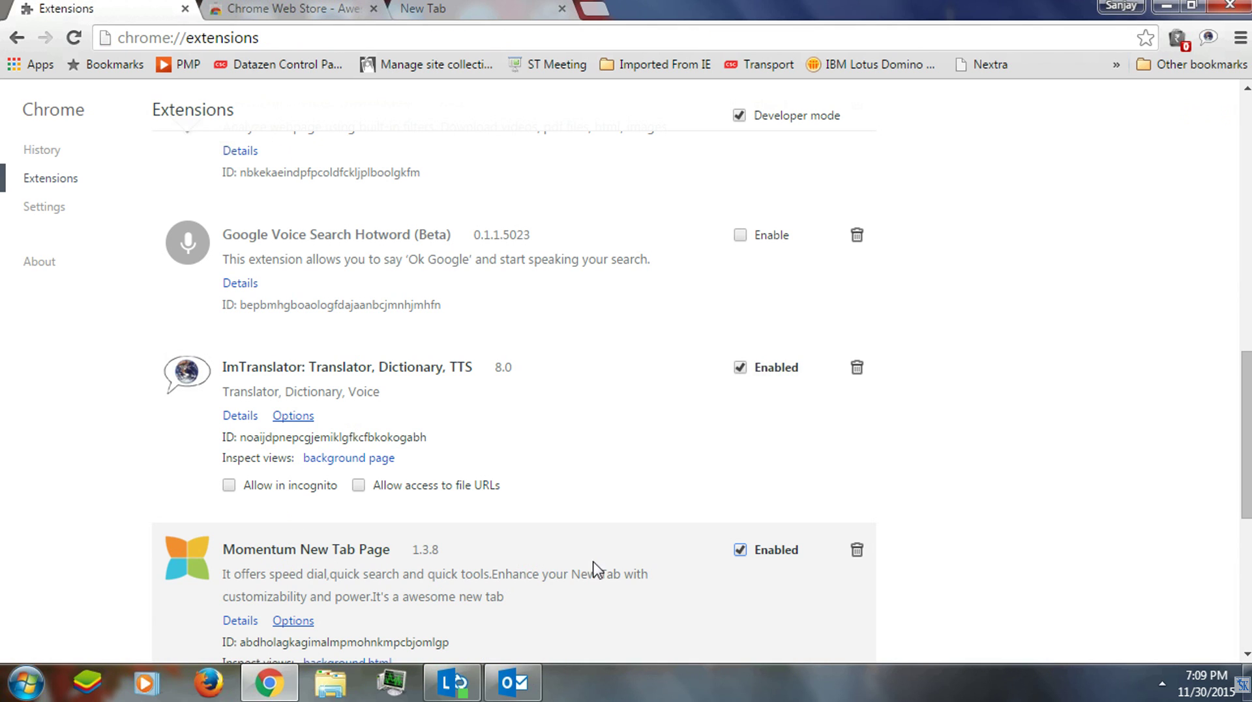
click(593, 10)
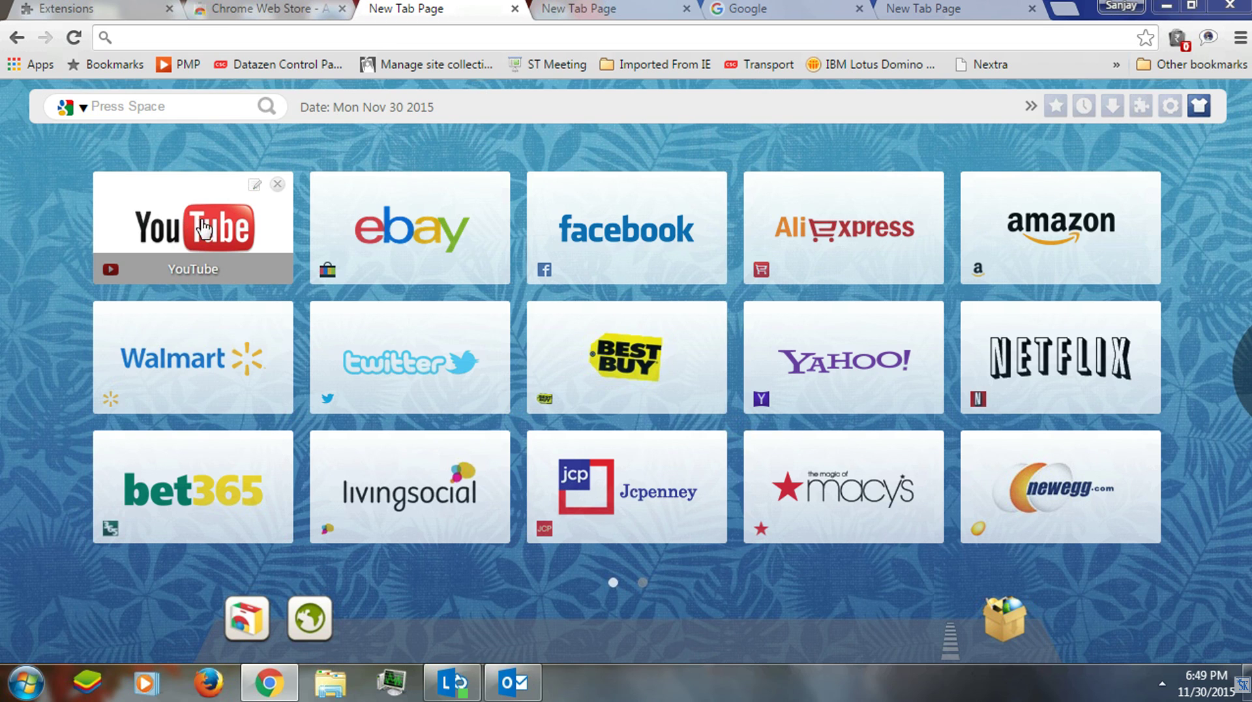
Open the edit window for the YouTube speed-dial tile.
click(255, 187)
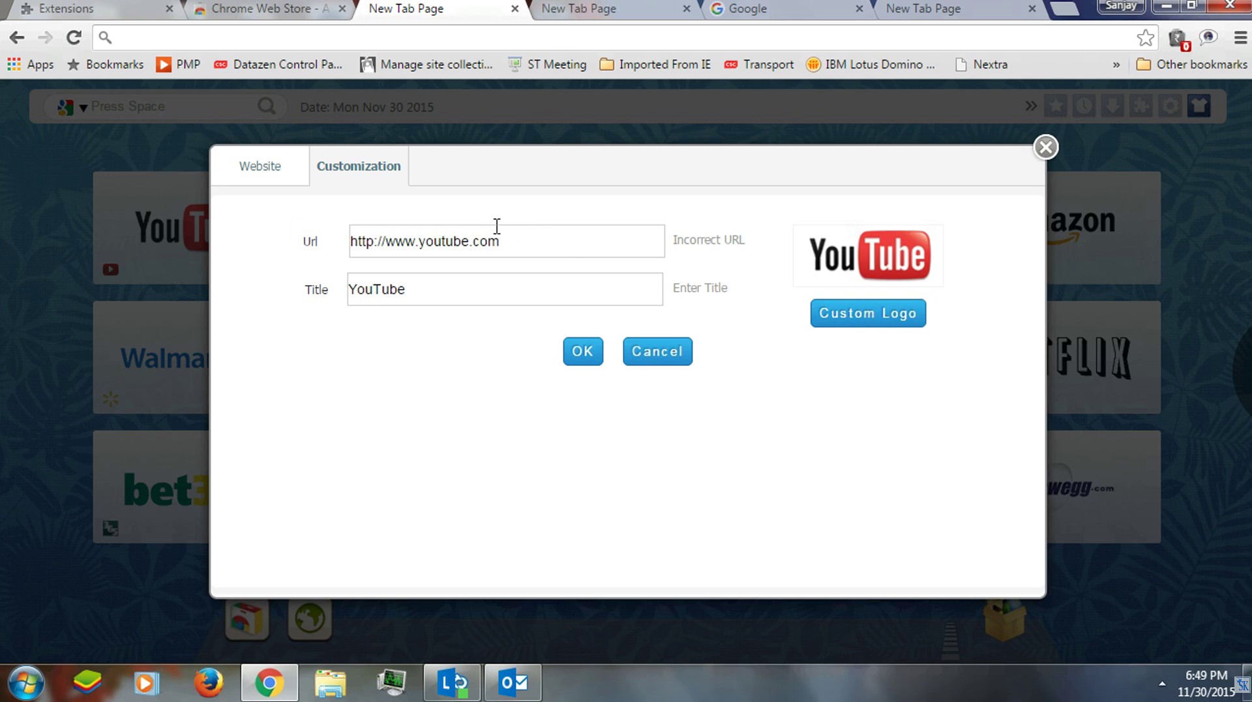
click(302, 235)
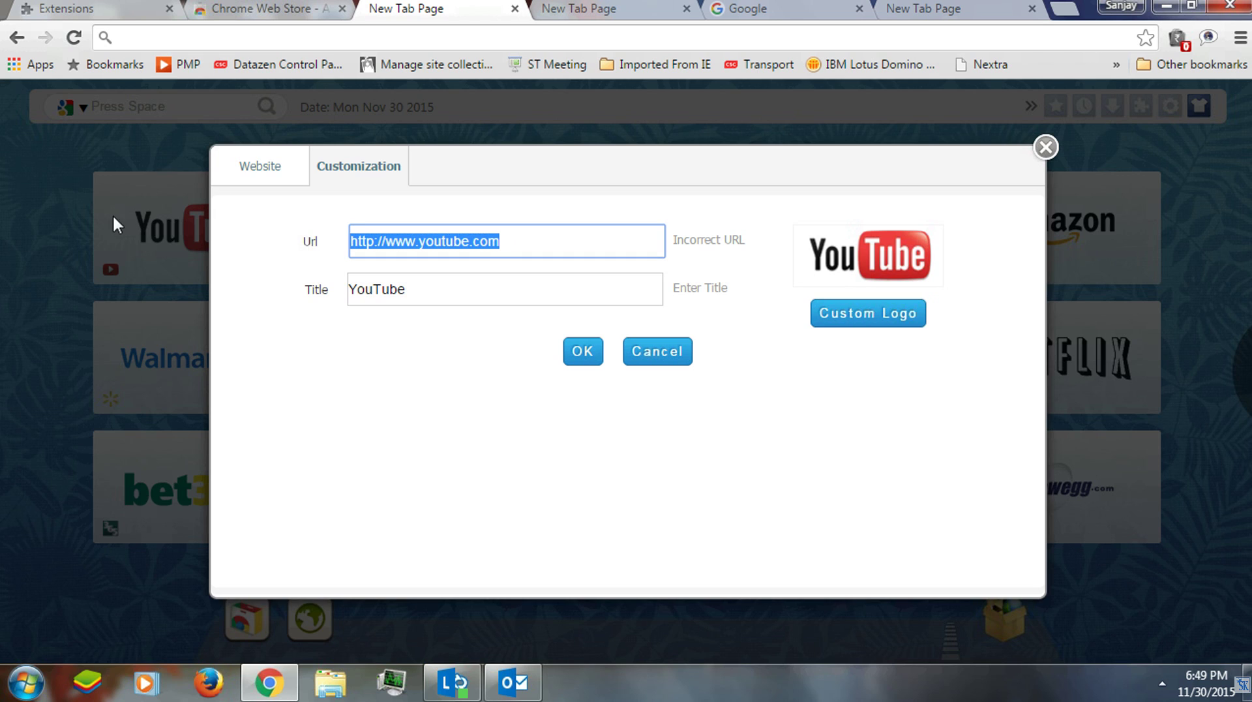
click(466, 226)
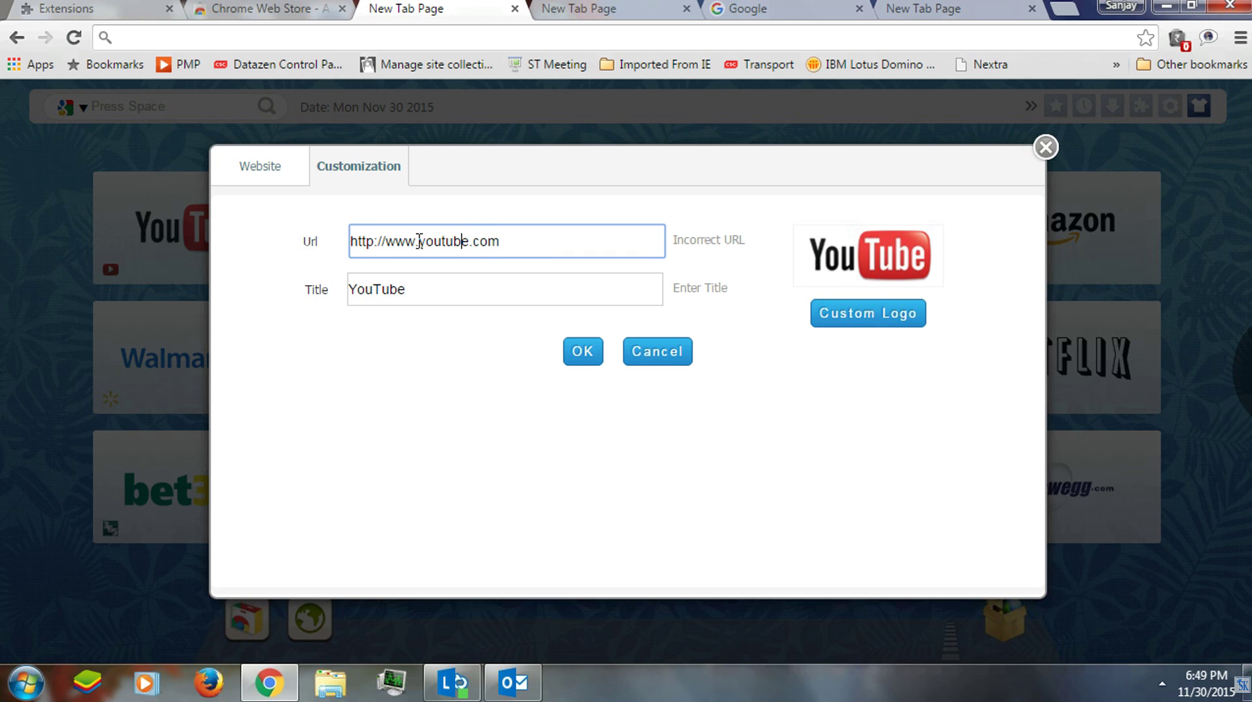
drag(432, 245, 595, 252)
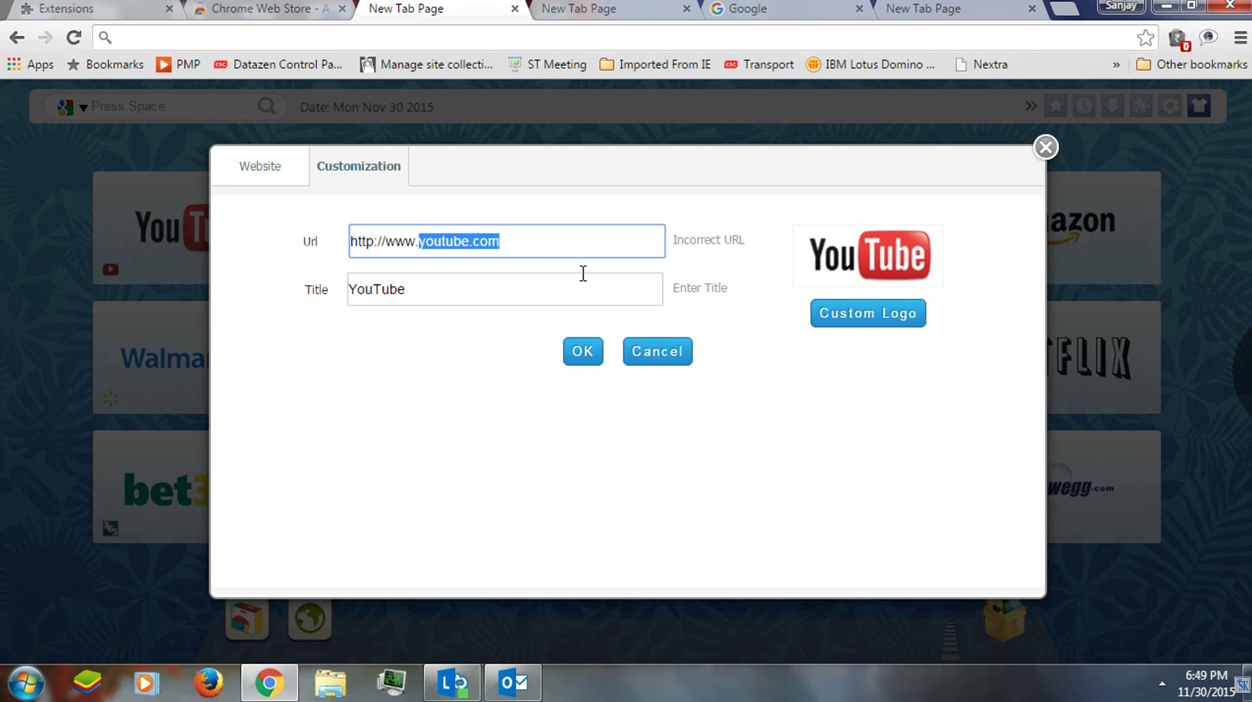
text(google.c)
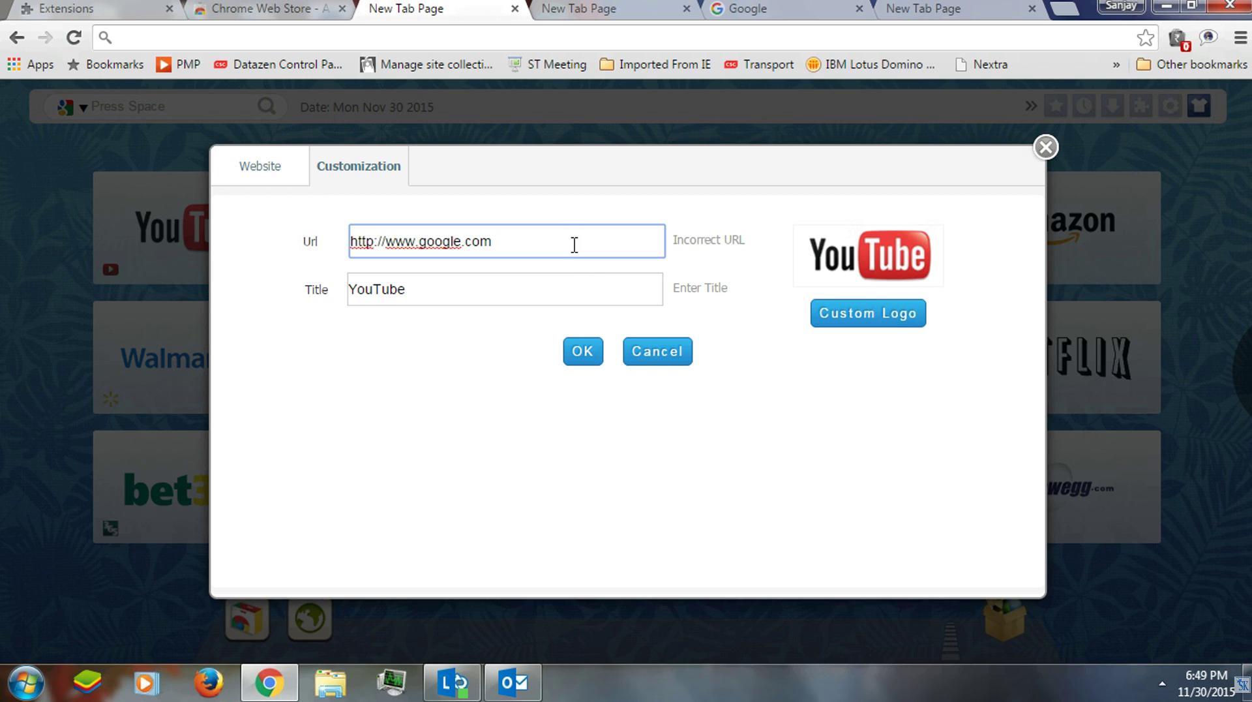
key(Tab)
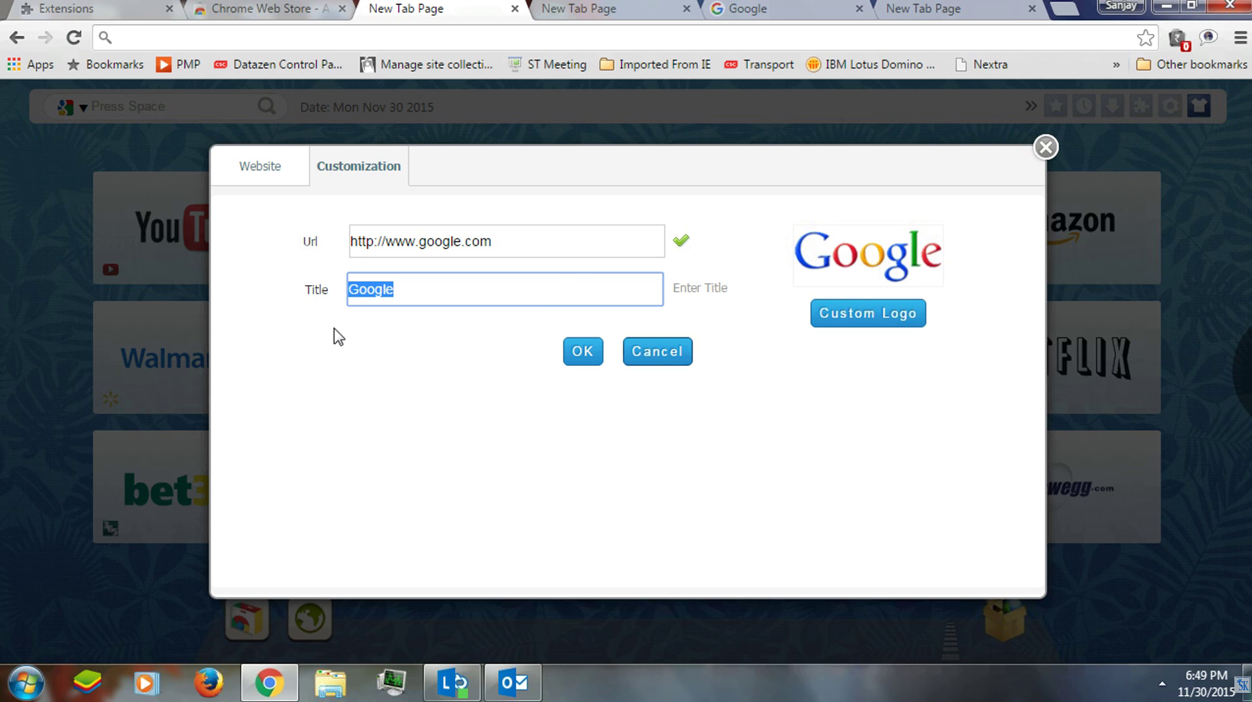
click(882, 319)
scroll(941, 461, down, 5)
scroll(906, 461, down, 3)
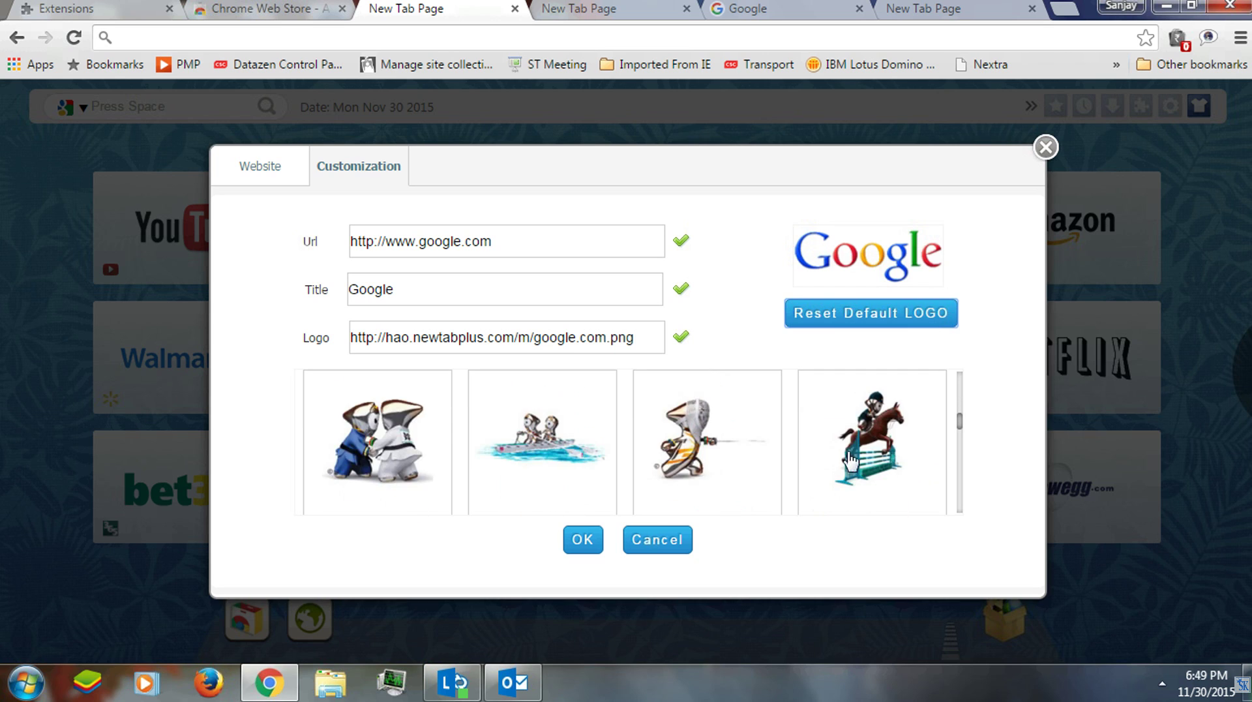
scroll(804, 456, down, 2)
scroll(676, 417, down, 3)
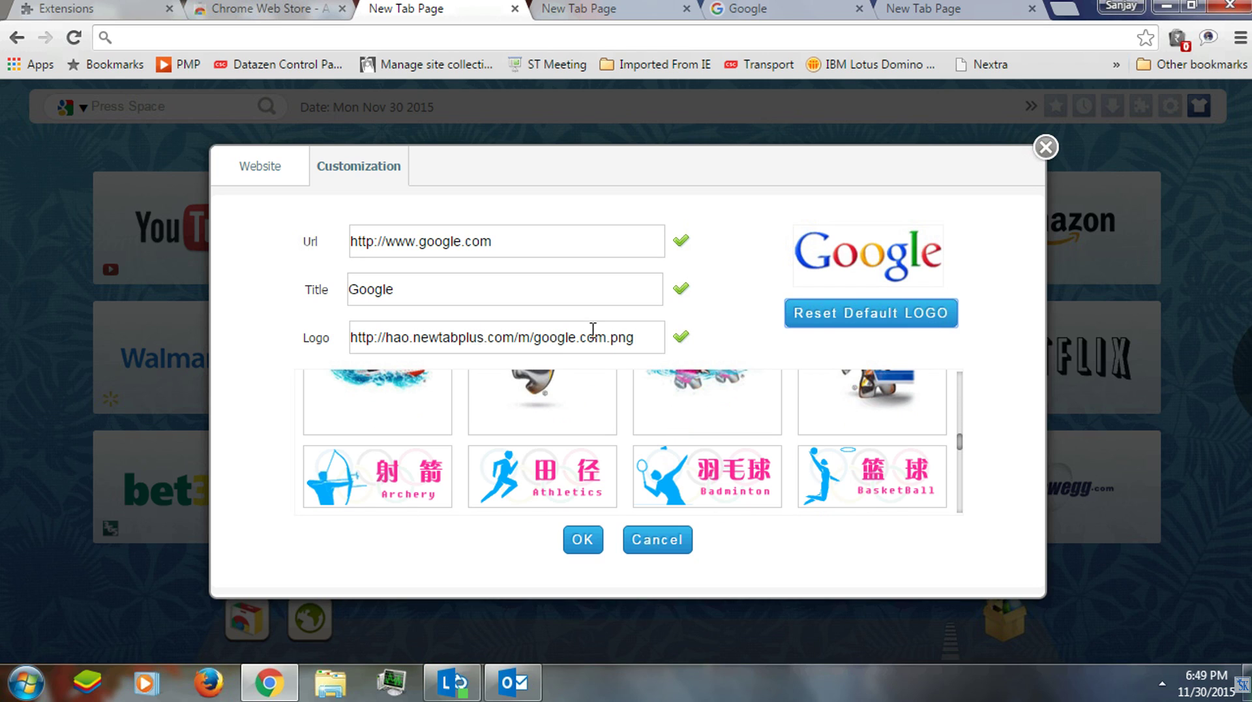
drag(647, 342, 220, 359)
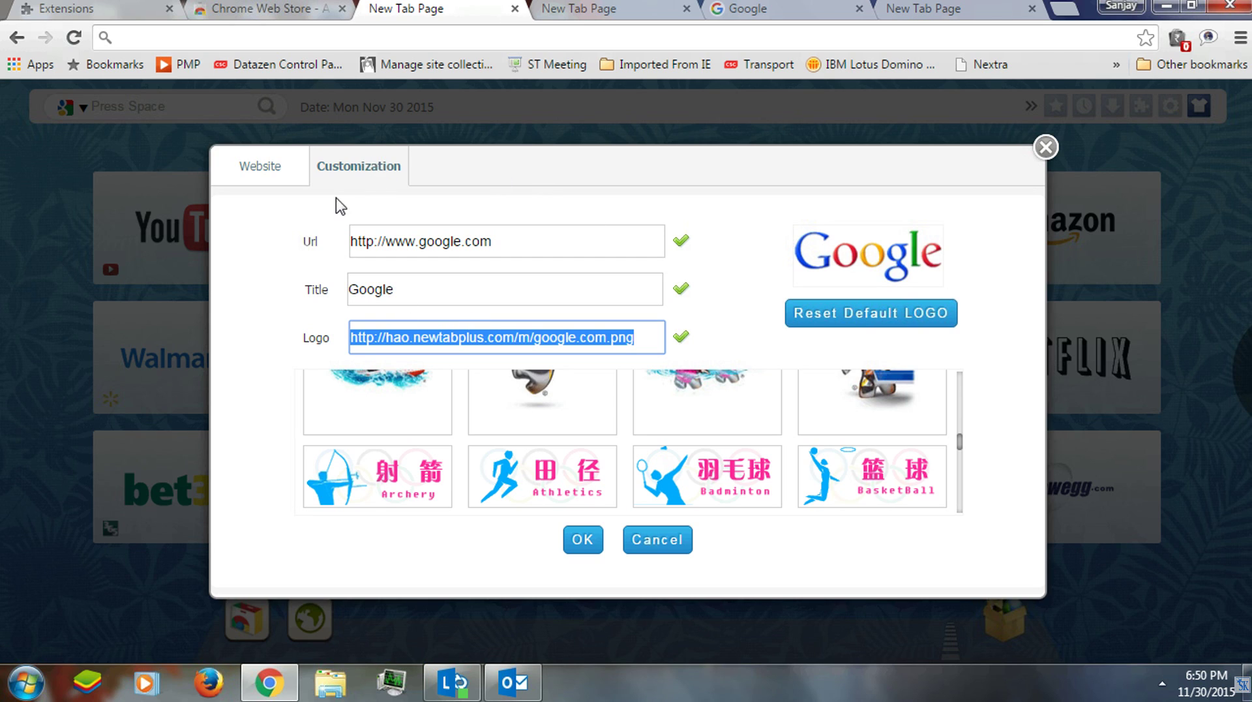
Browse the Hot website tile gallery, filter it to News, then go back to Customization.
click(273, 167)
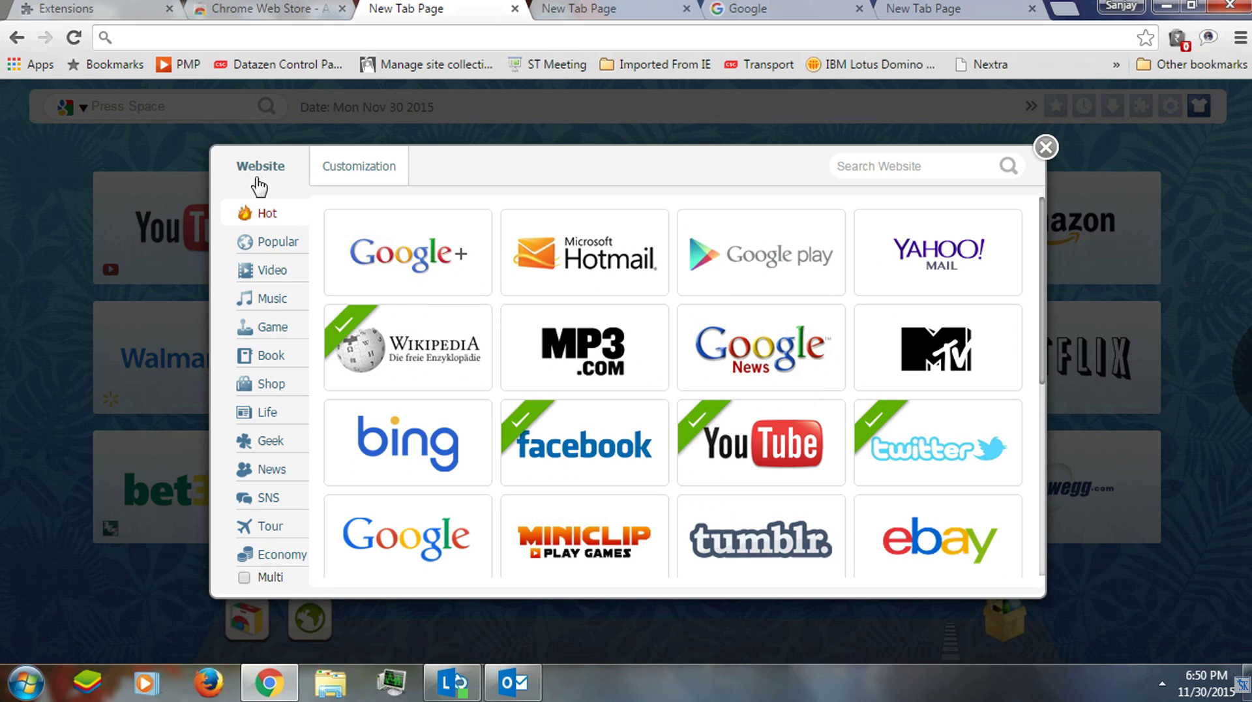
scroll(815, 463, down, 3)
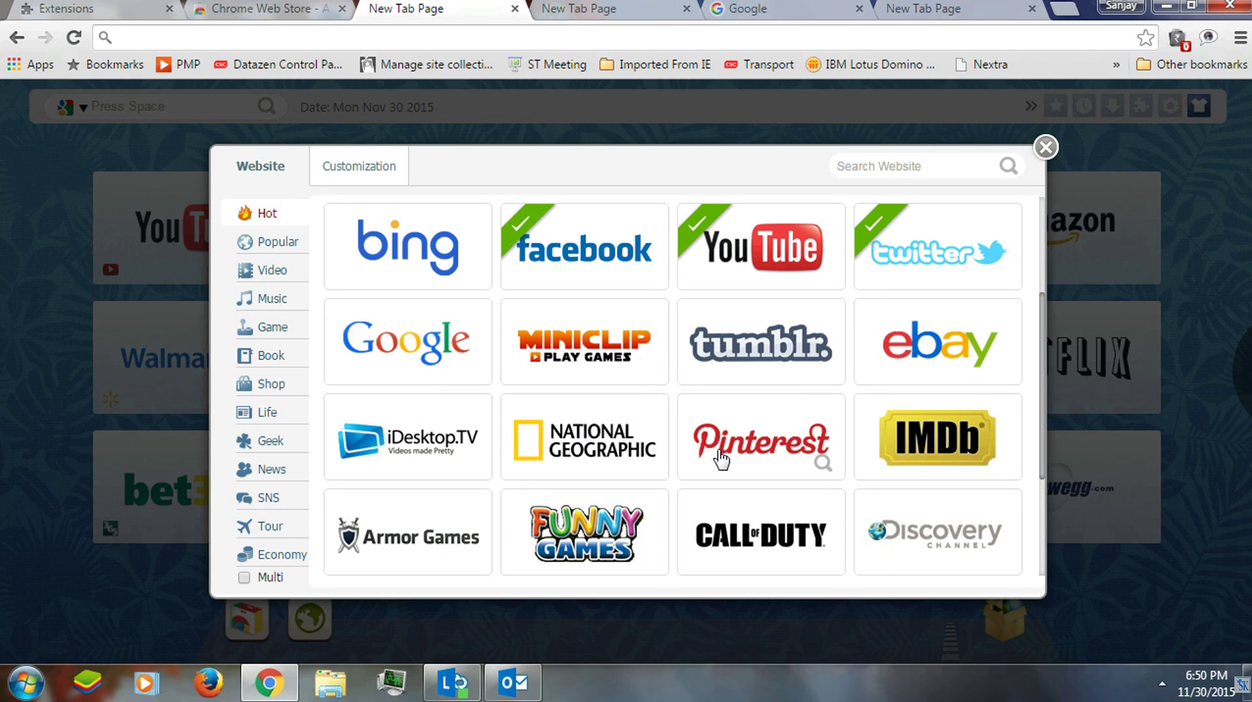
scroll(658, 427, down, 3)
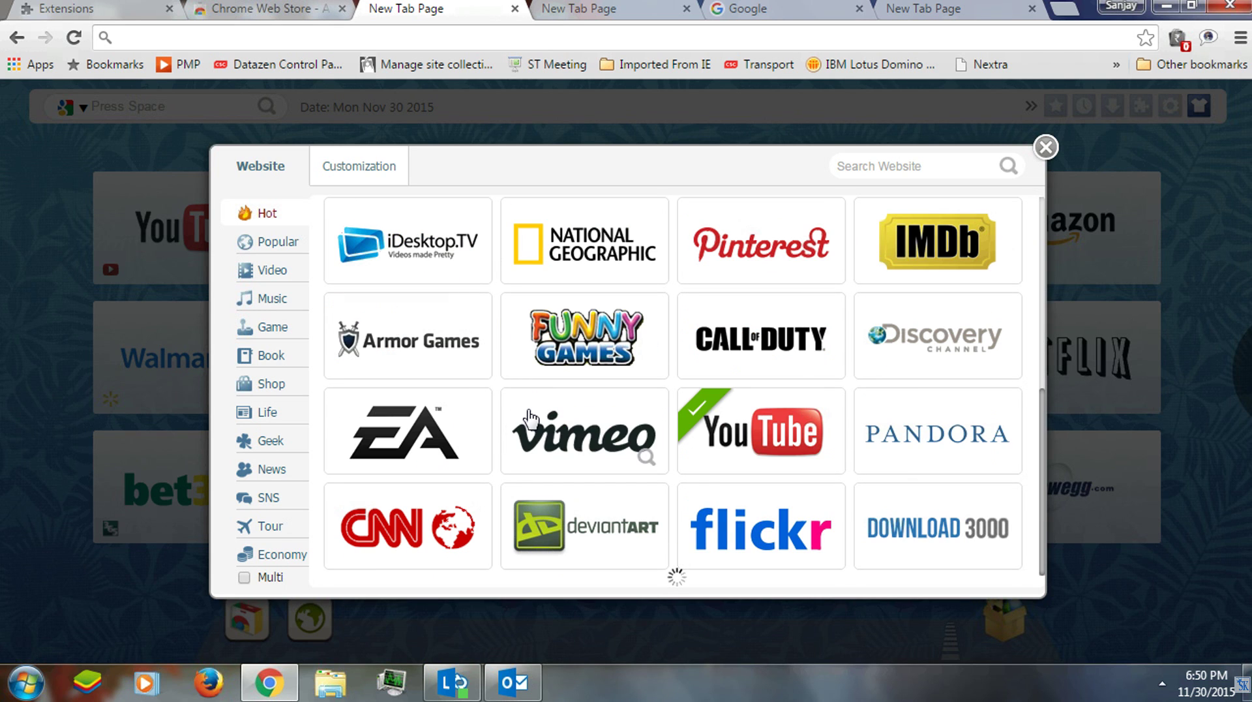
scroll(423, 411, down, 2)
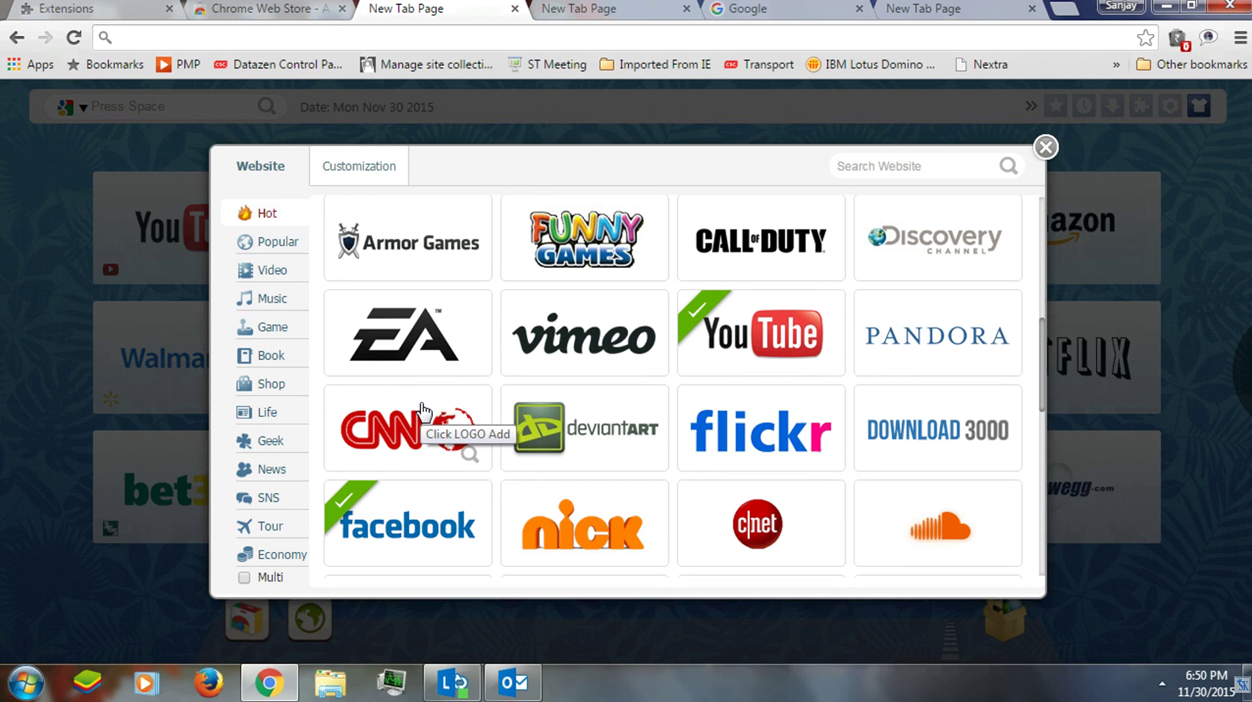
scroll(423, 410, down, 2)
scroll(424, 424, down, 3)
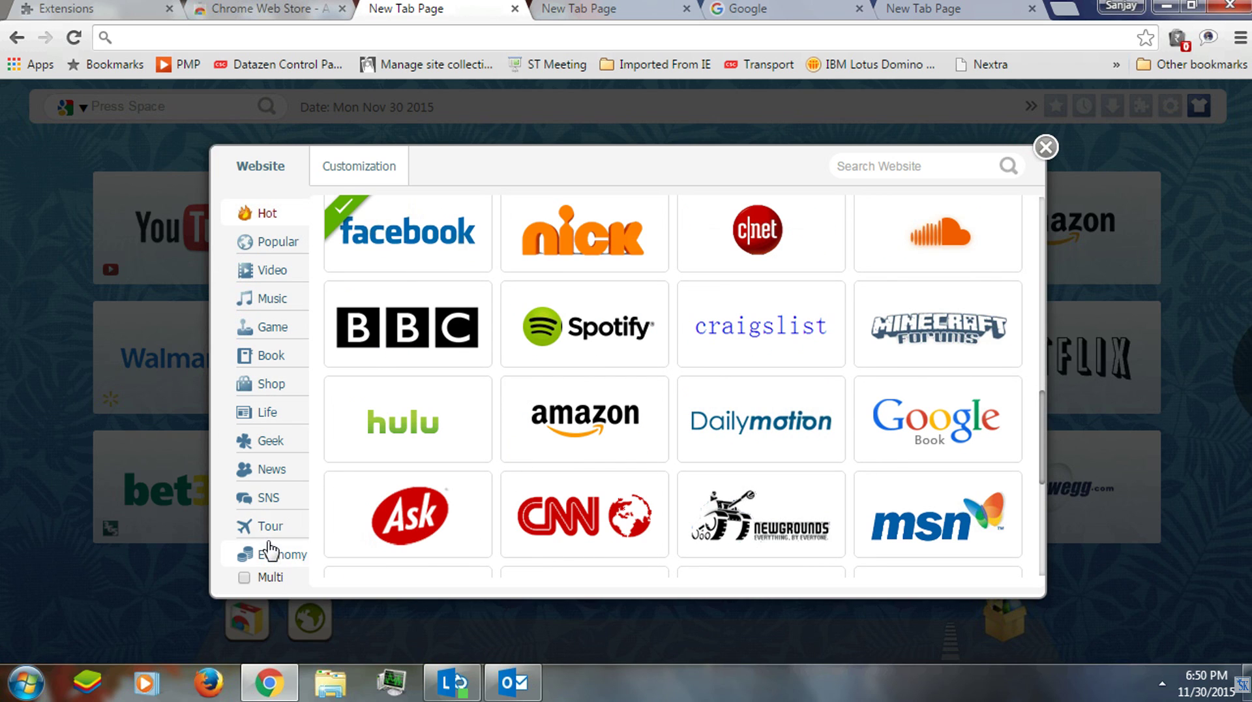
click(267, 471)
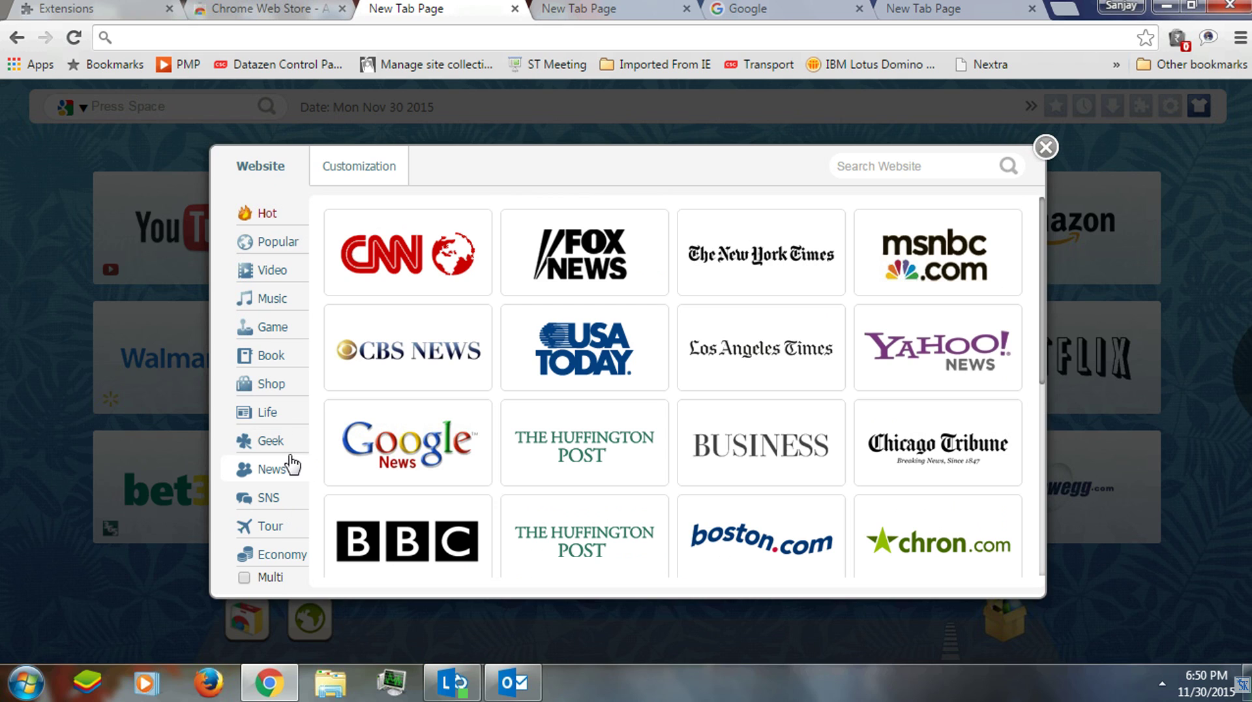
click(359, 167)
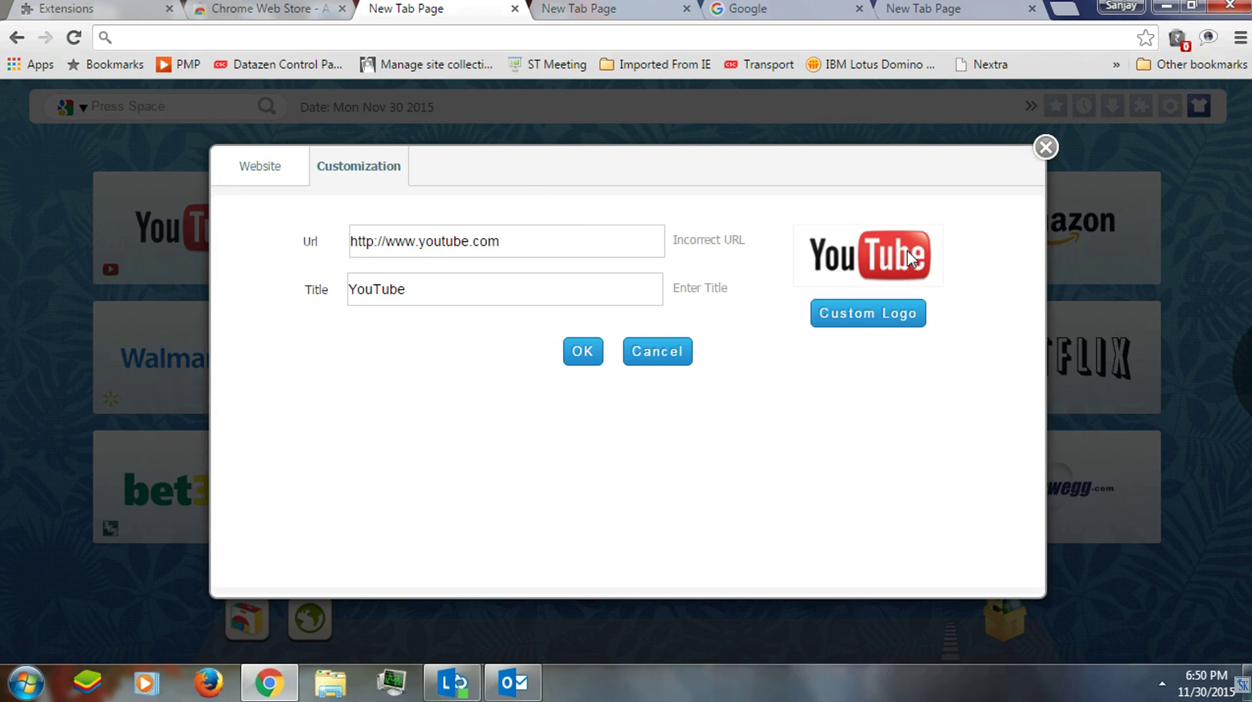
Replace youtube.com with google.com in the tile's Url and save it with OK.
click(533, 249)
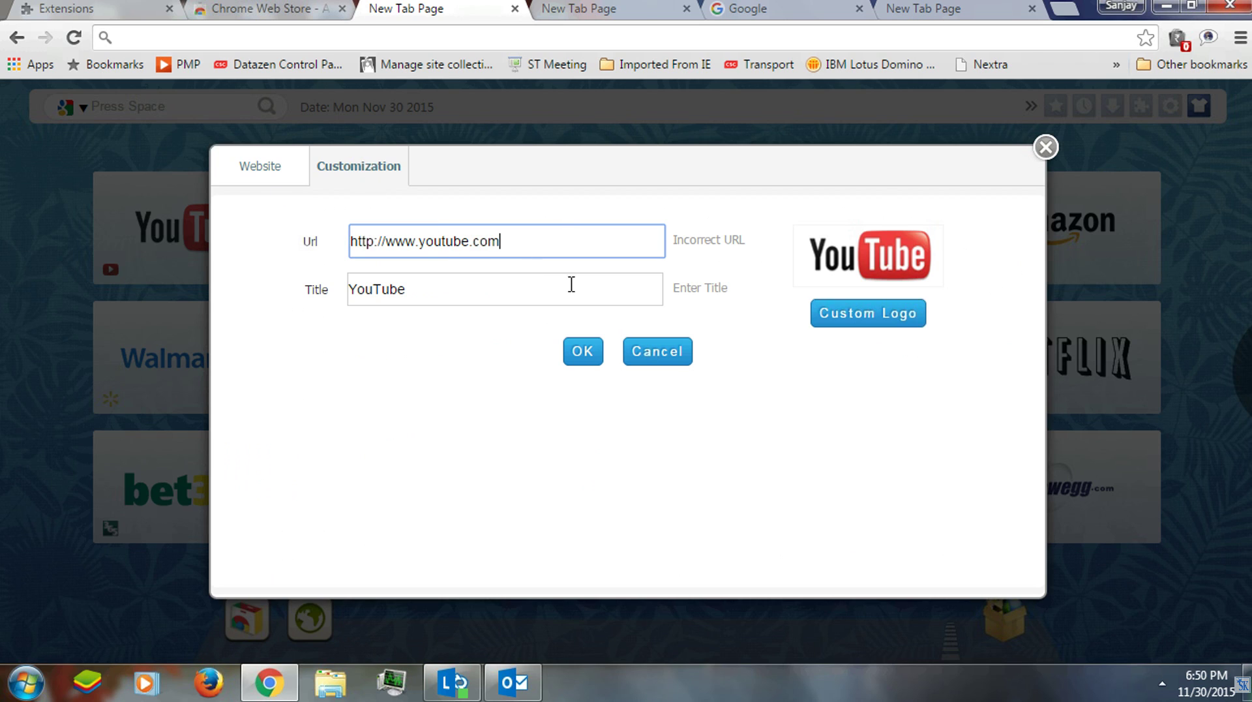
drag(421, 243, 626, 254)
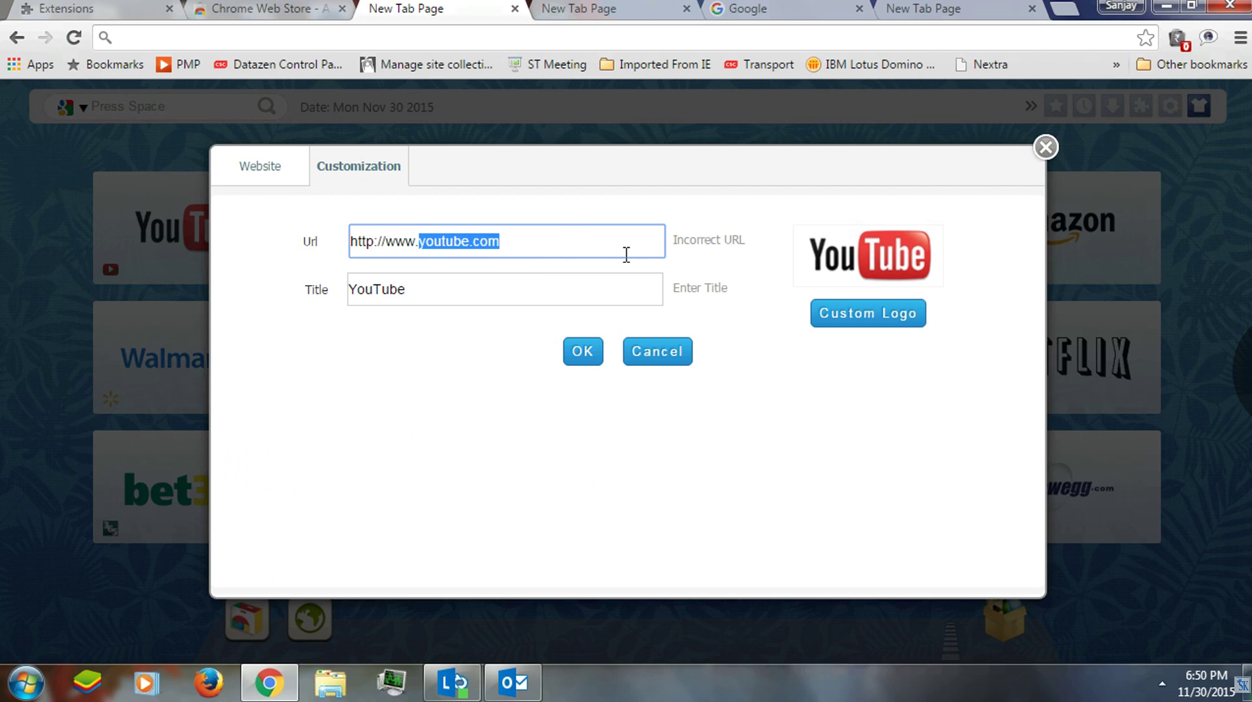
text(googl)
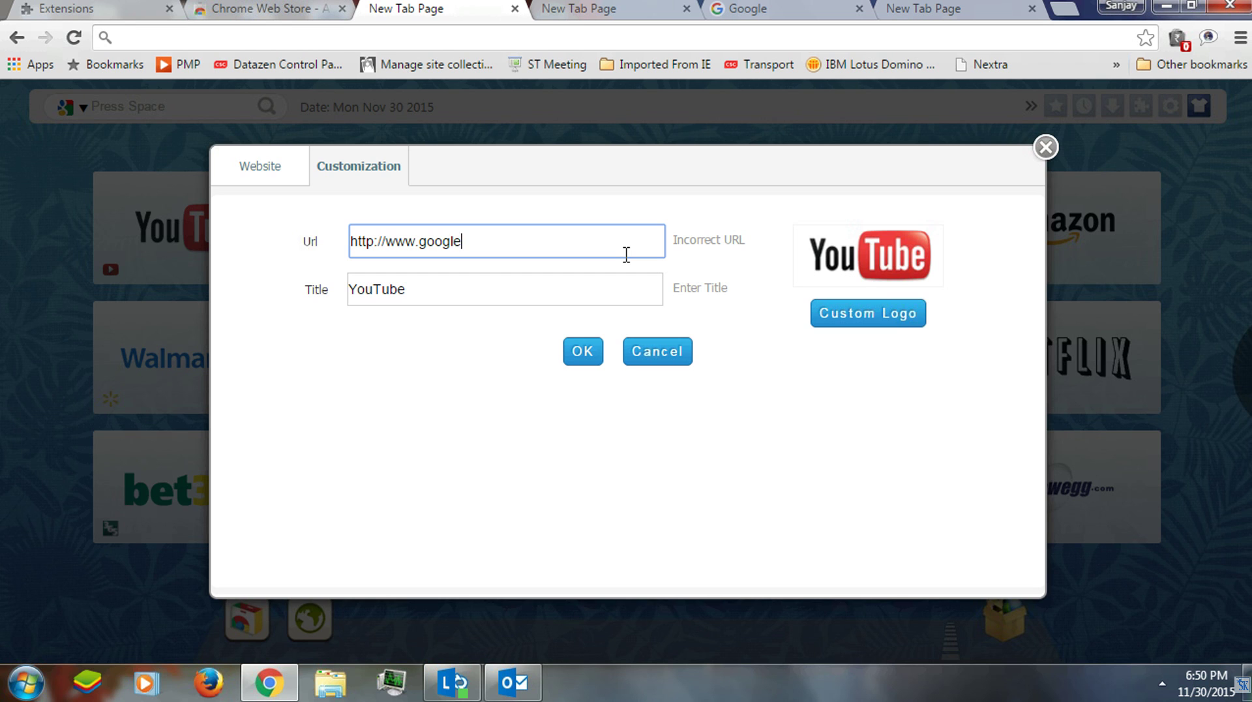
key(Tab)
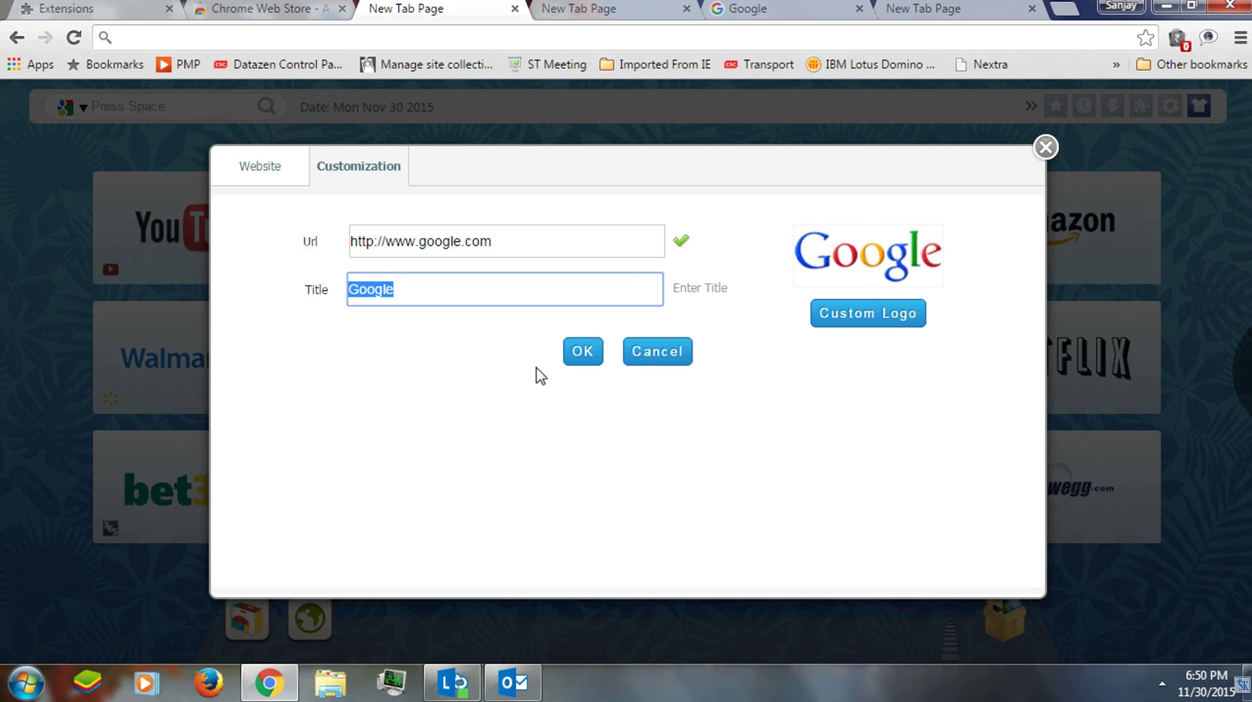
click(590, 355)
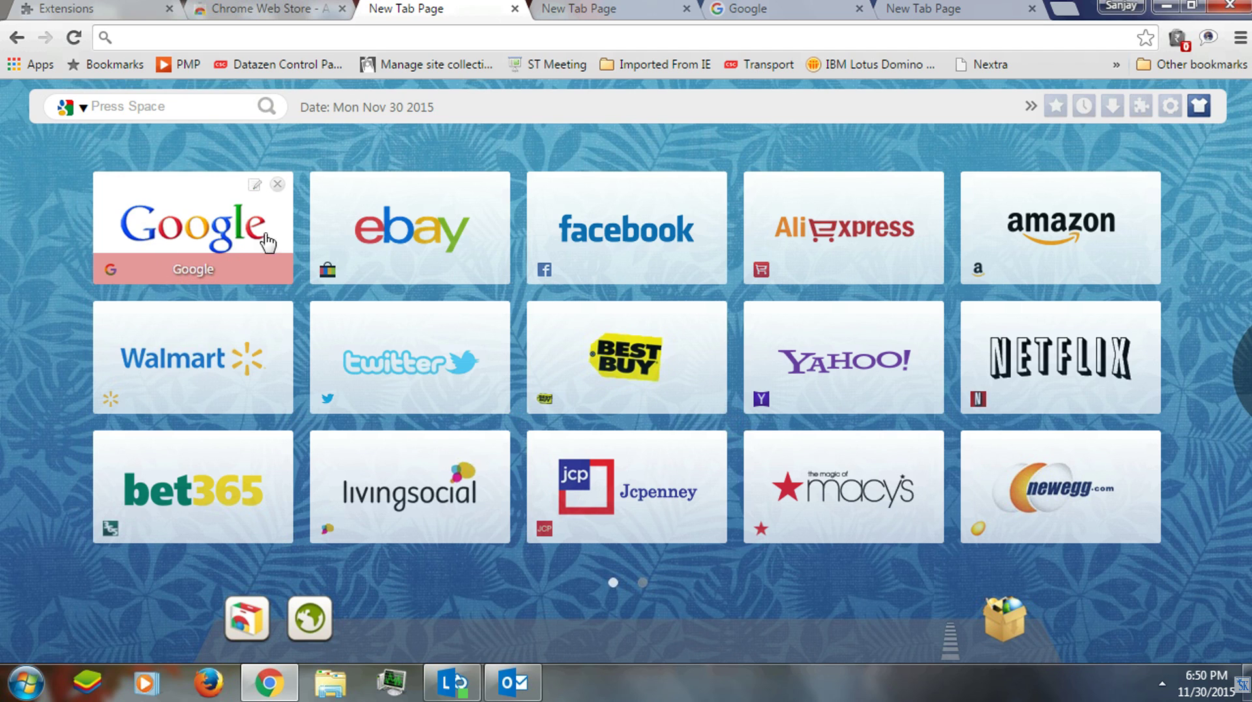
Open google.co.in from its speed-dial tile, then return to the New Tab Page tab.
click(251, 236)
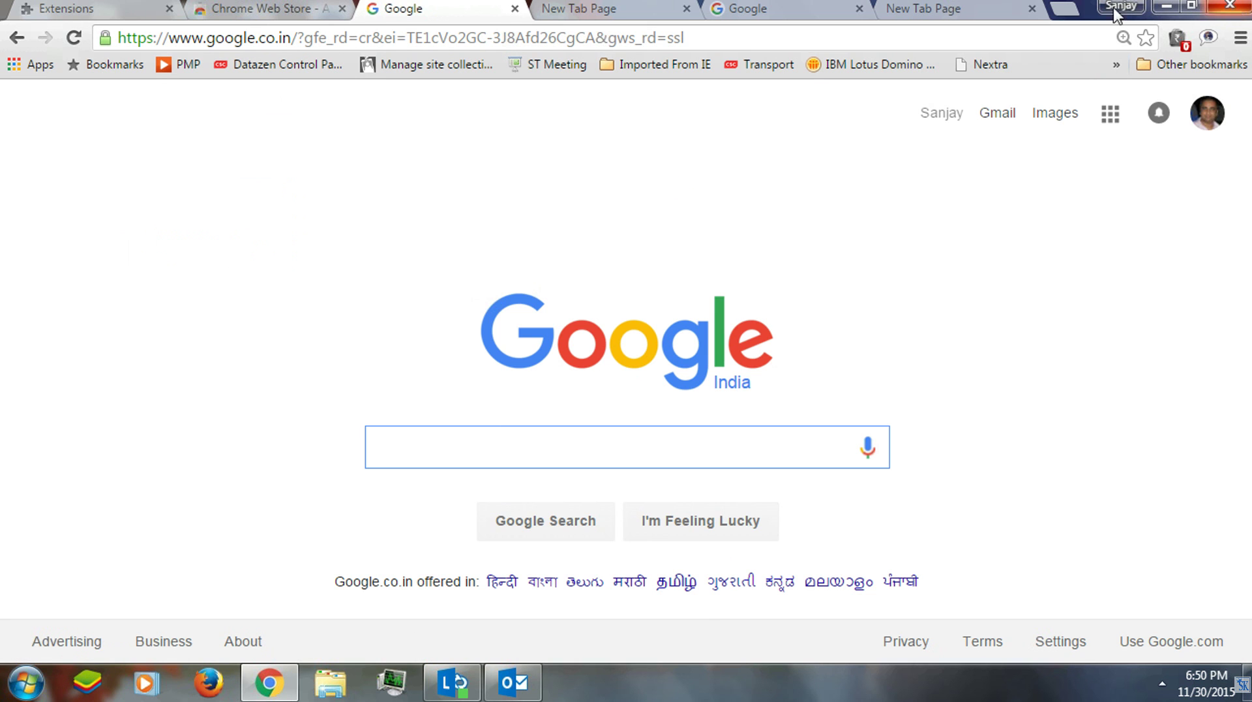
click(991, 9)
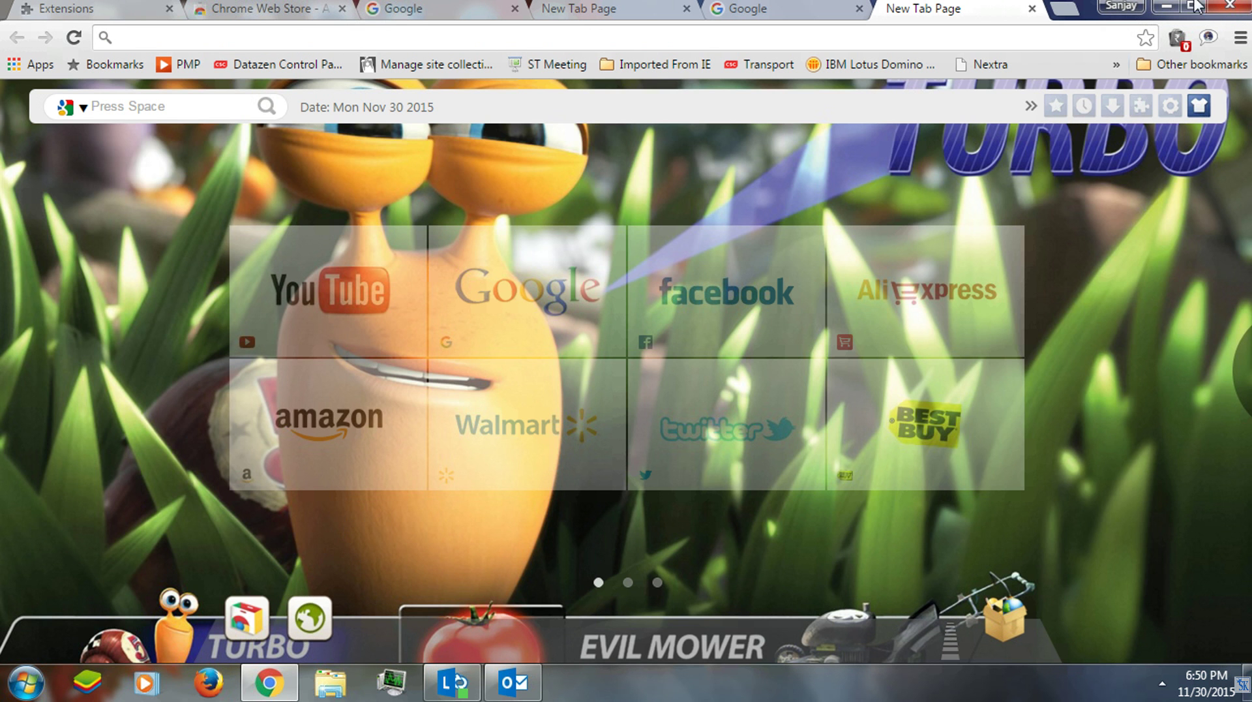
click(1064, 7)
click(885, 8)
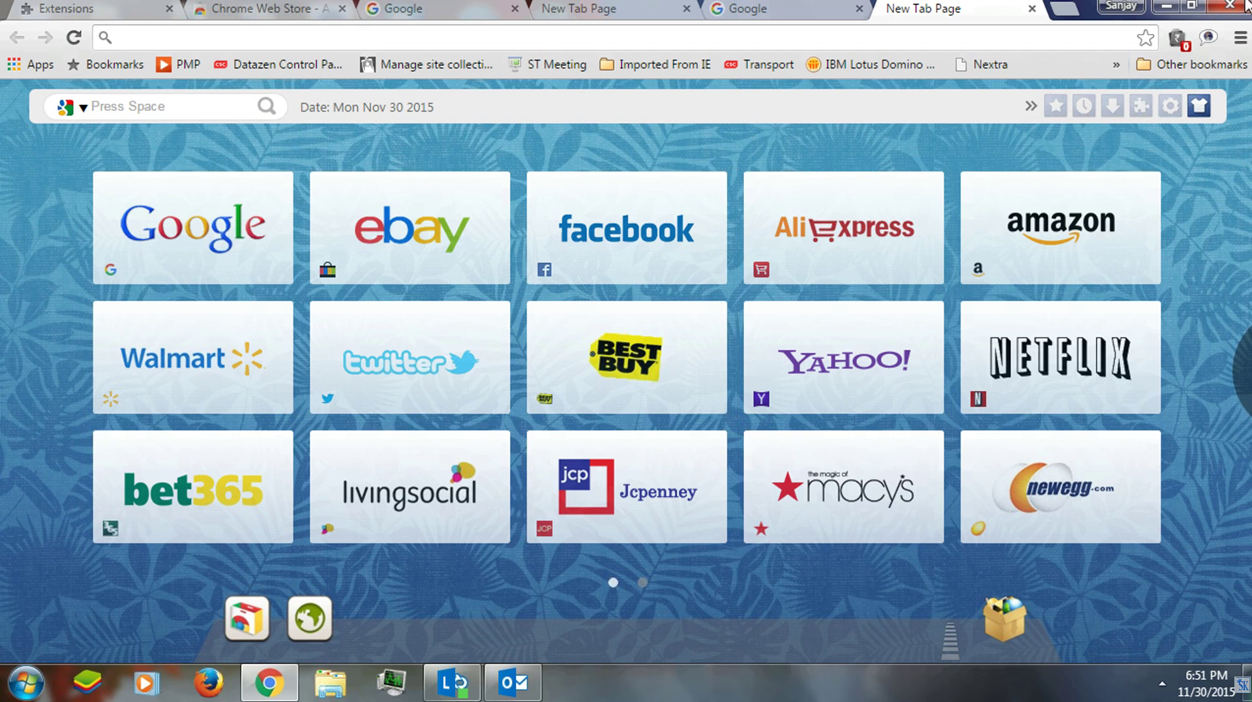
Open the new tab wallpaper gallery and browse through the available wallpapers.
click(1200, 109)
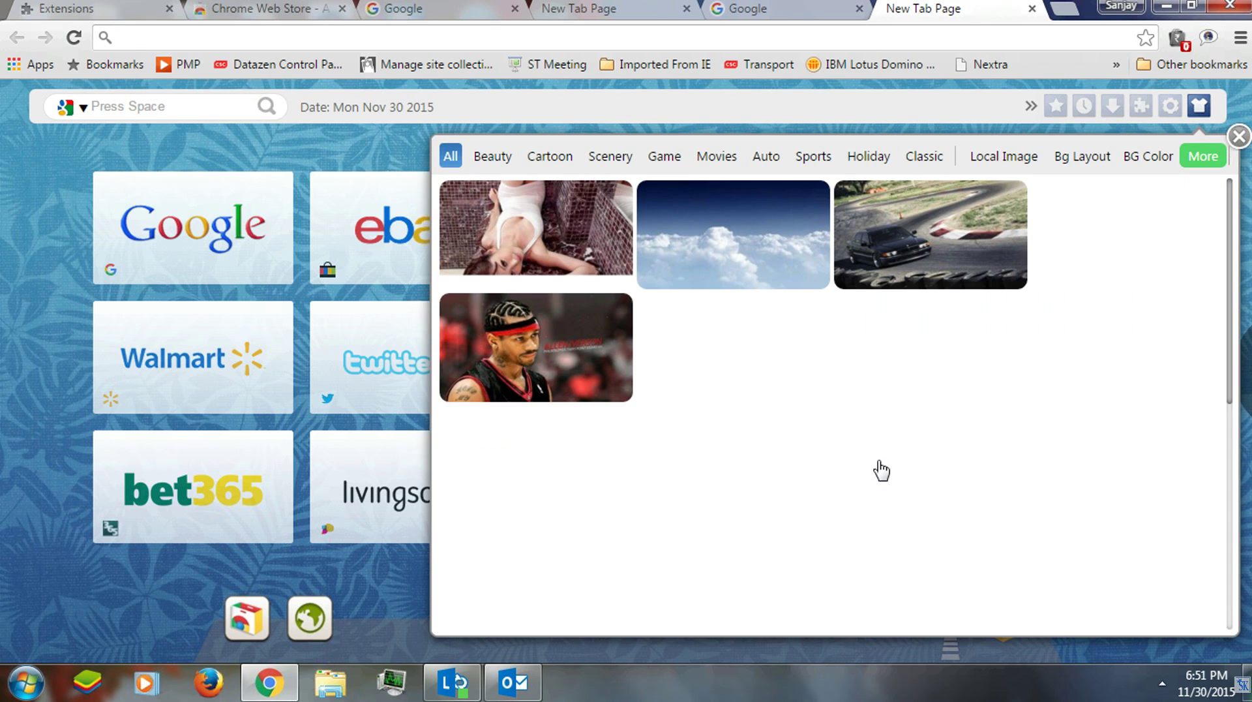
scroll(685, 270, down, 2)
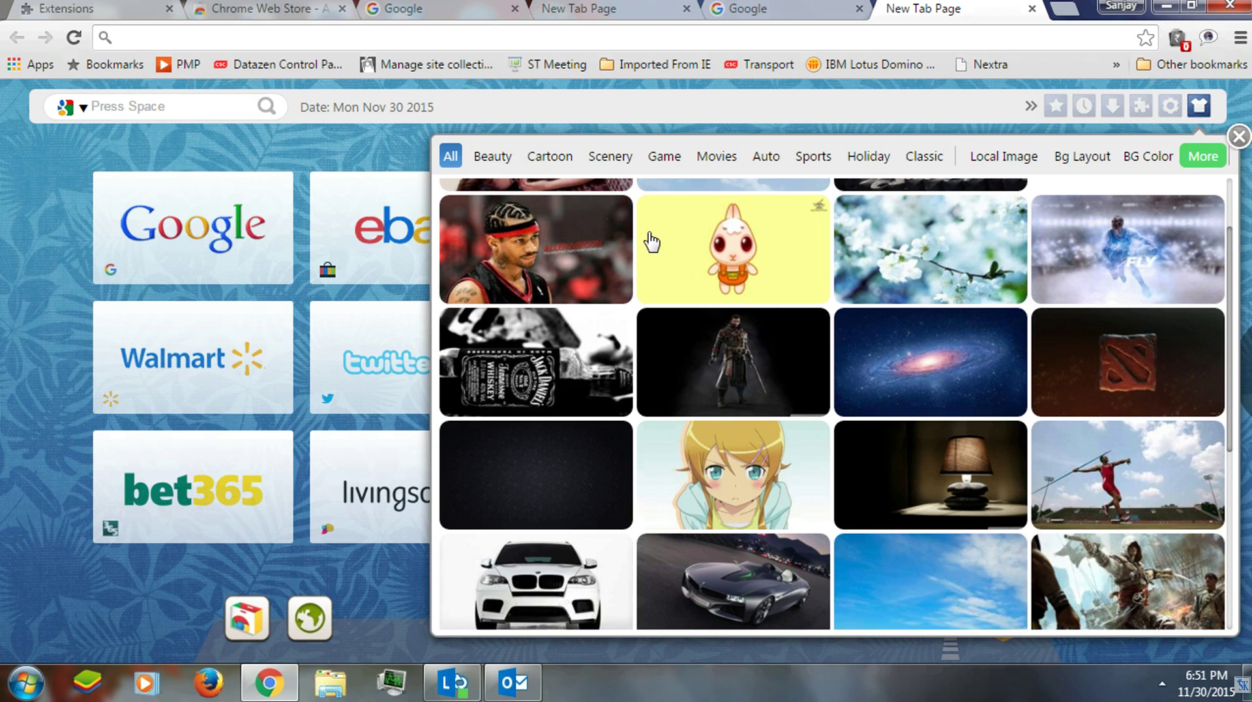
scroll(973, 354, down, 3)
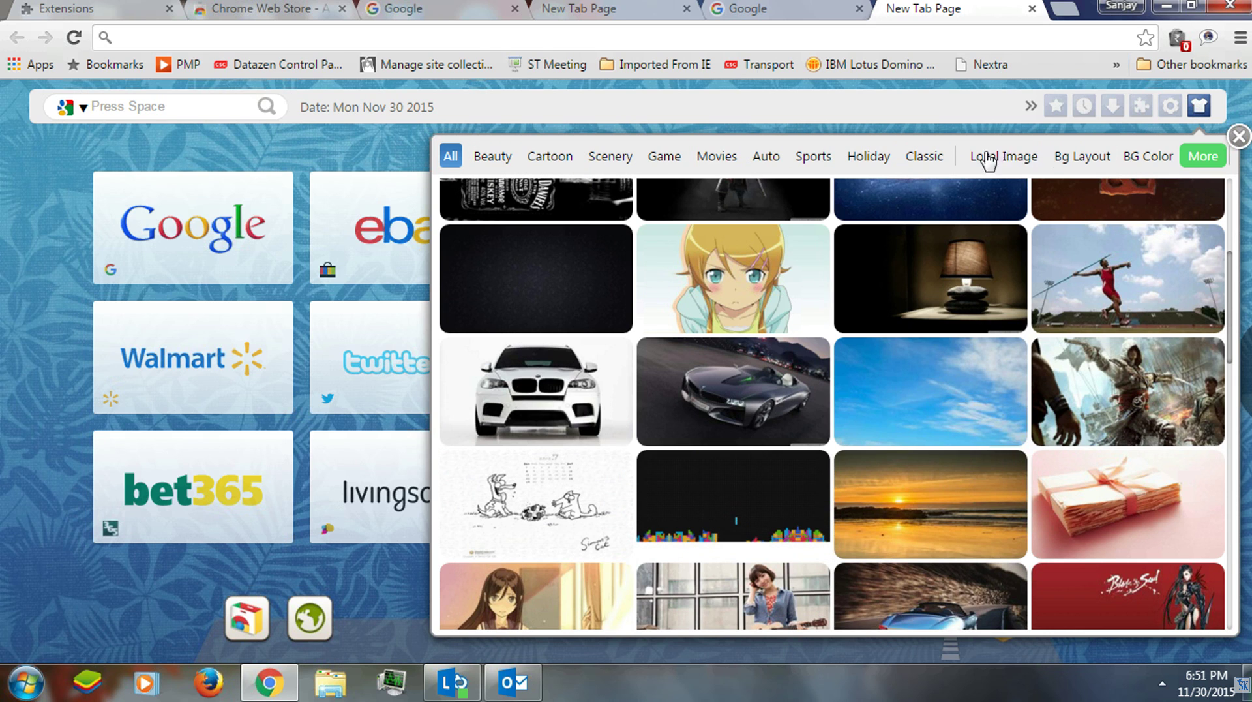
scroll(696, 379, down, 5)
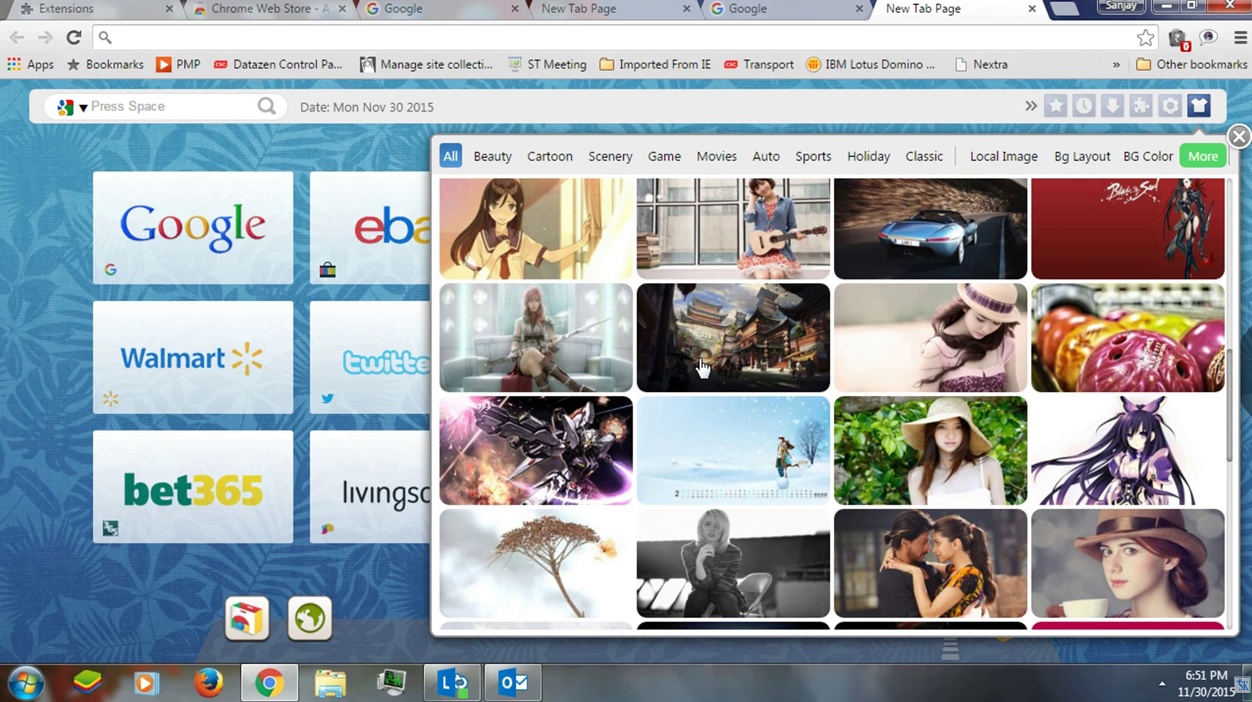
scroll(953, 390, down, 5)
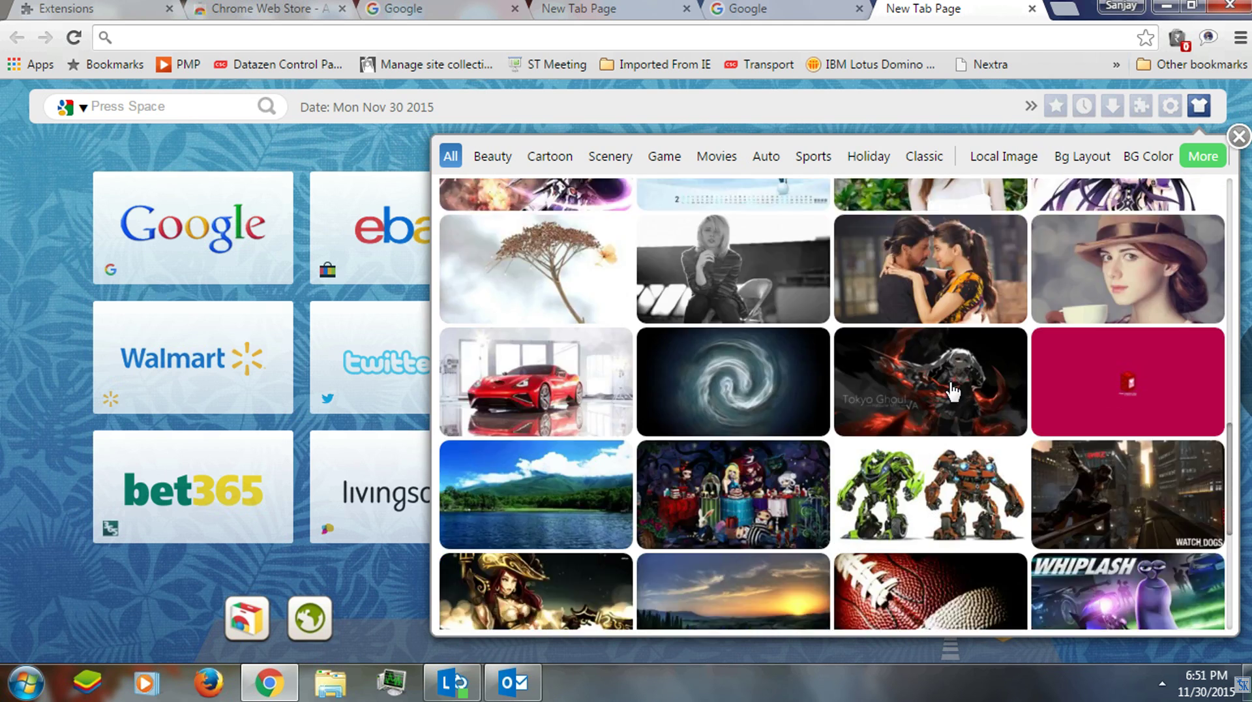
scroll(953, 389, down, 2)
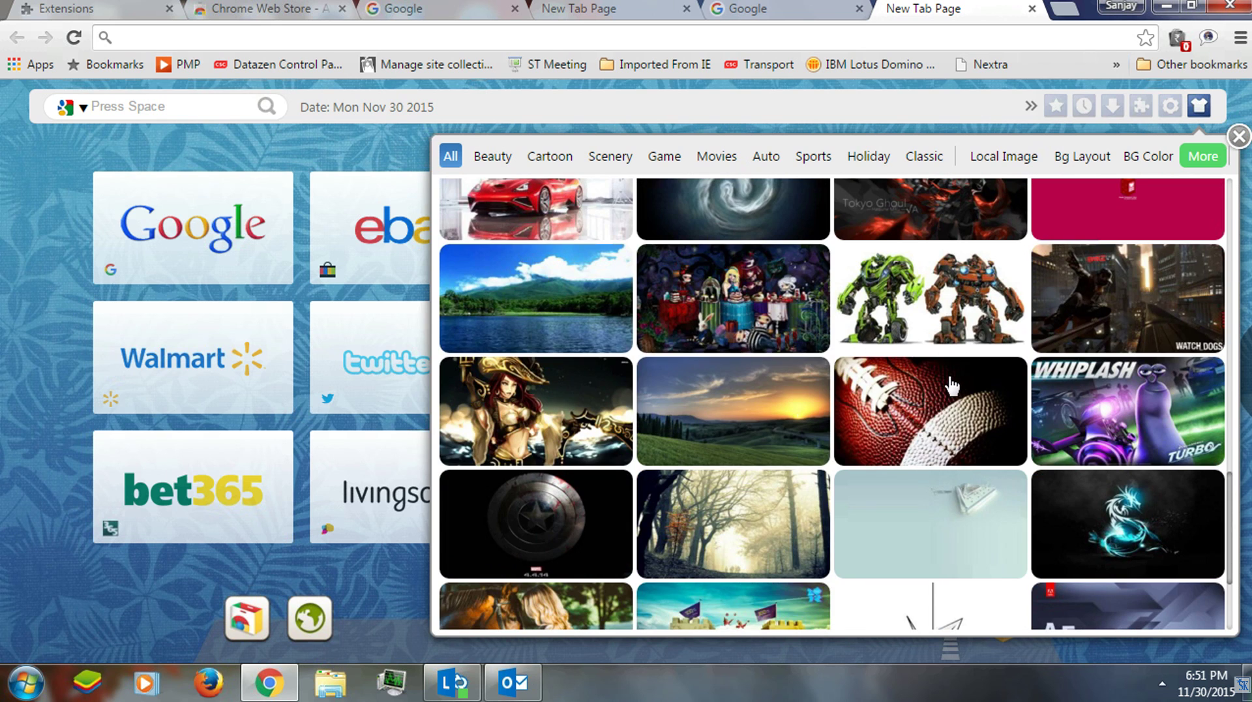
scroll(872, 417, up, 3)
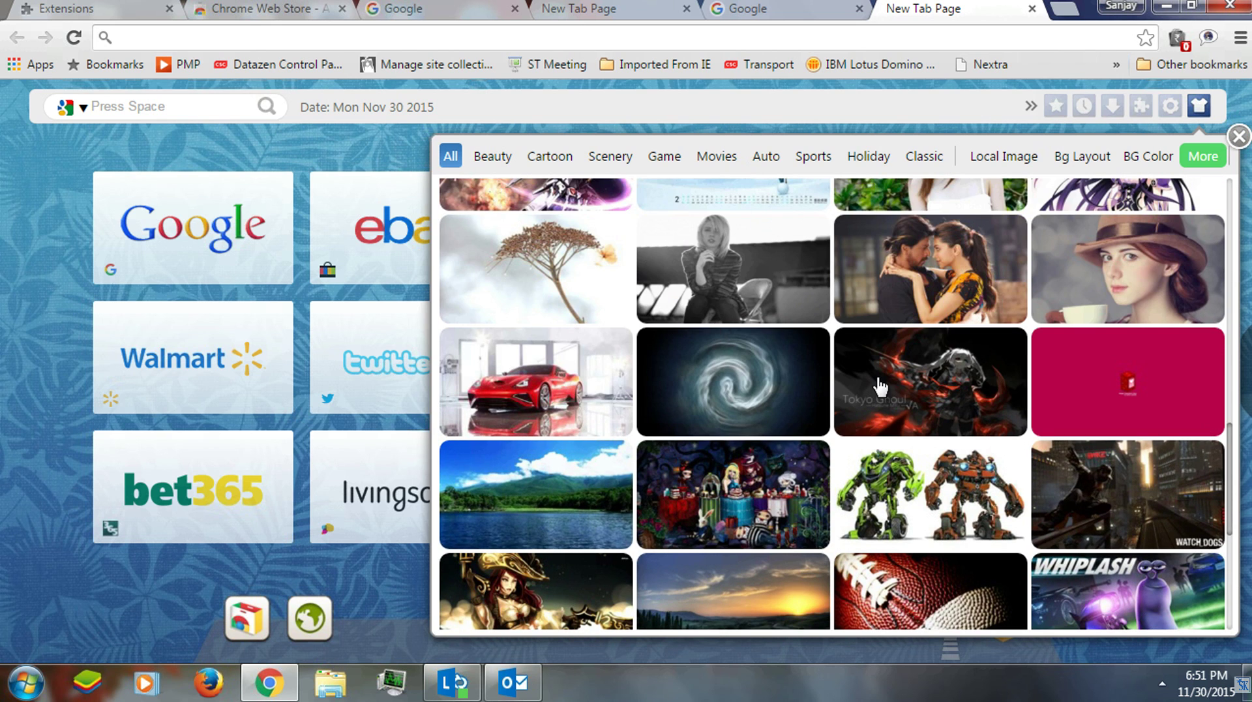
scroll(880, 386, down, 5)
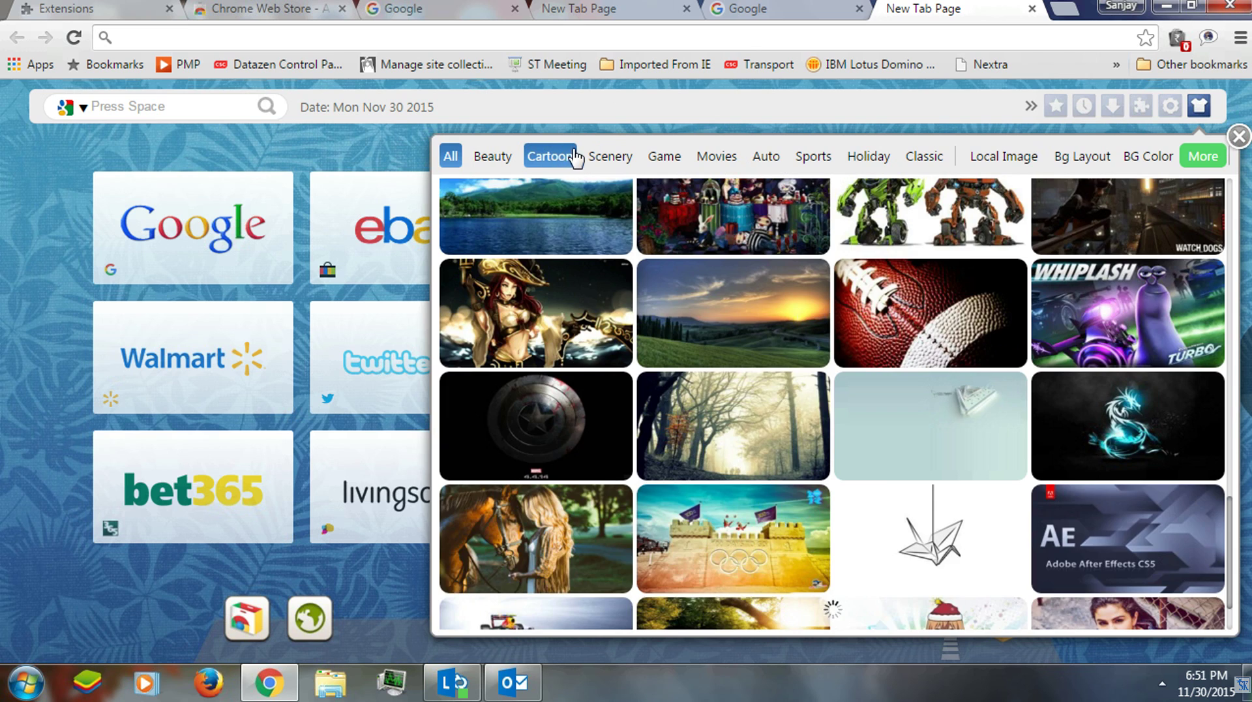
Apply the Tokyo Ghoul image from the Cartoon category as wallpaper, then close the tab.
click(565, 158)
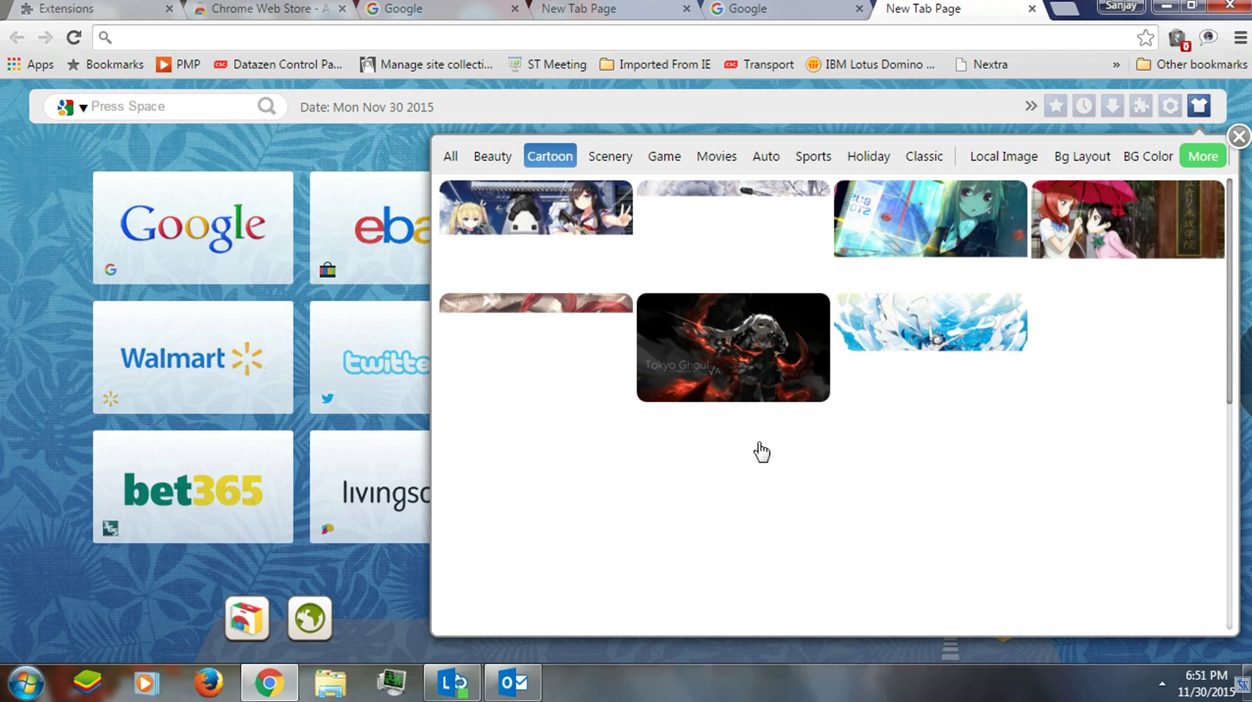
click(744, 353)
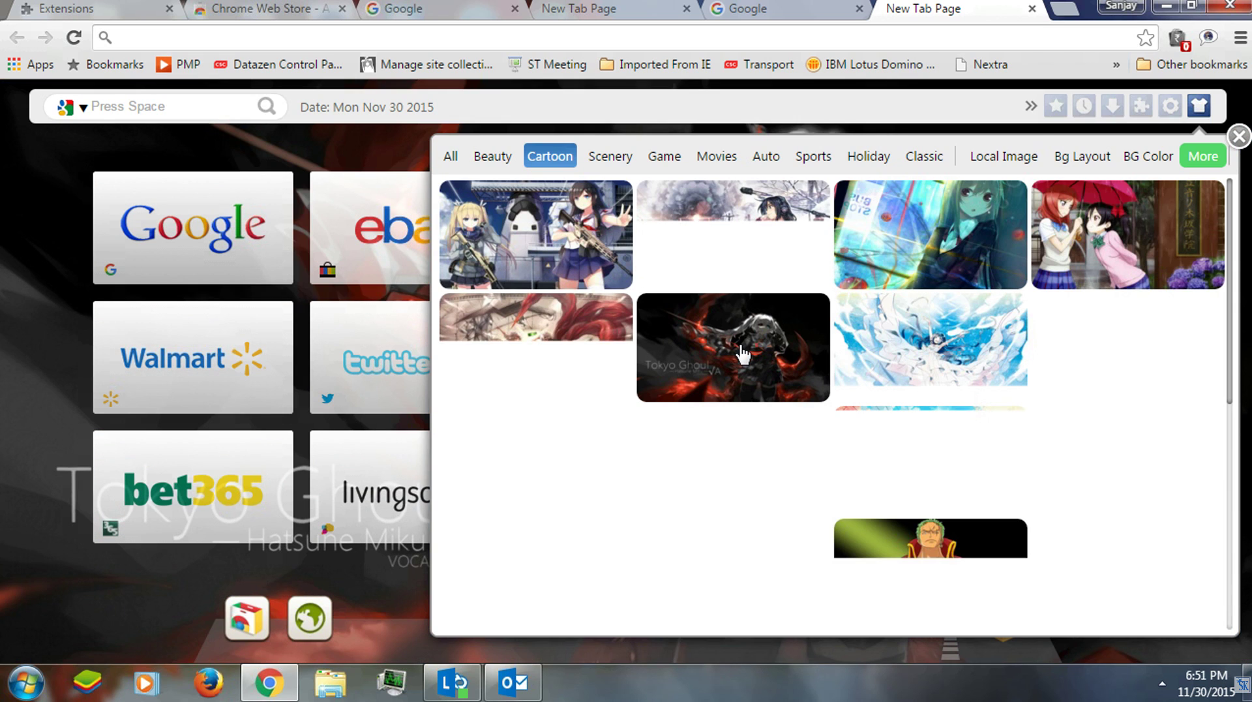
click(16, 356)
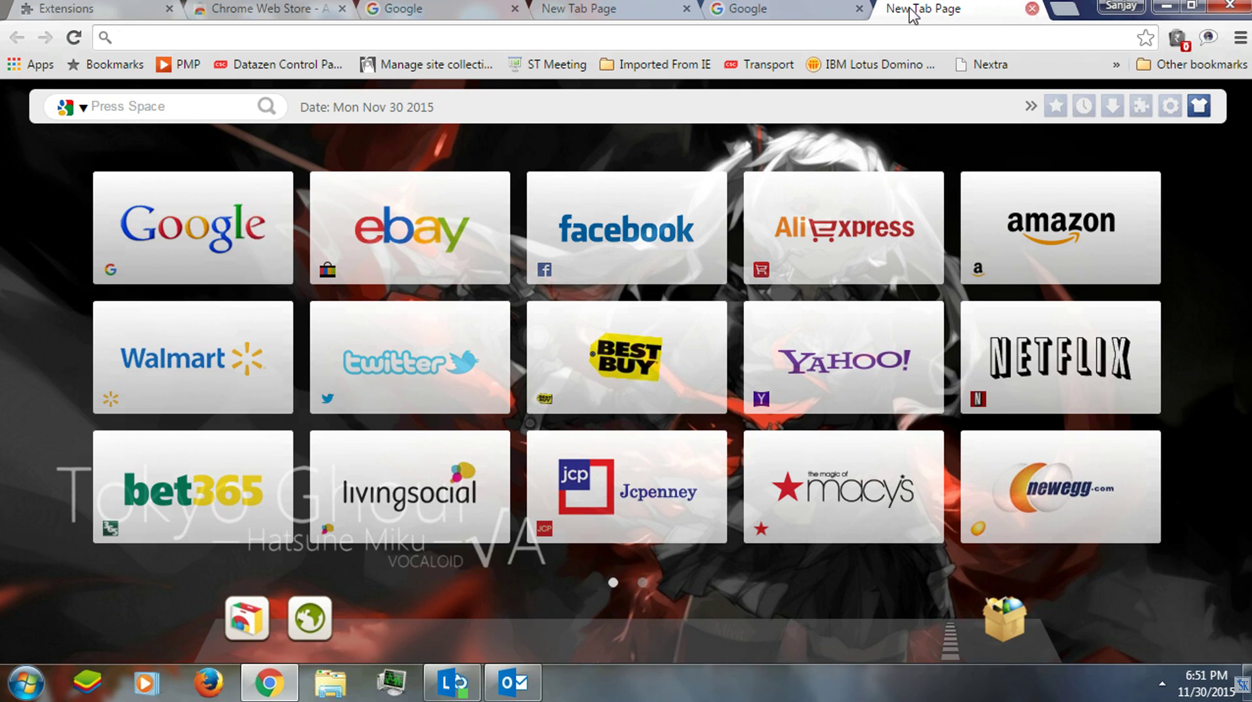
key(ctrl+w)
On a fresh new tab, try the 21-circle, 15-square and 12-rectangle layouts, settling on the flush grid.
key(ctrl+t)
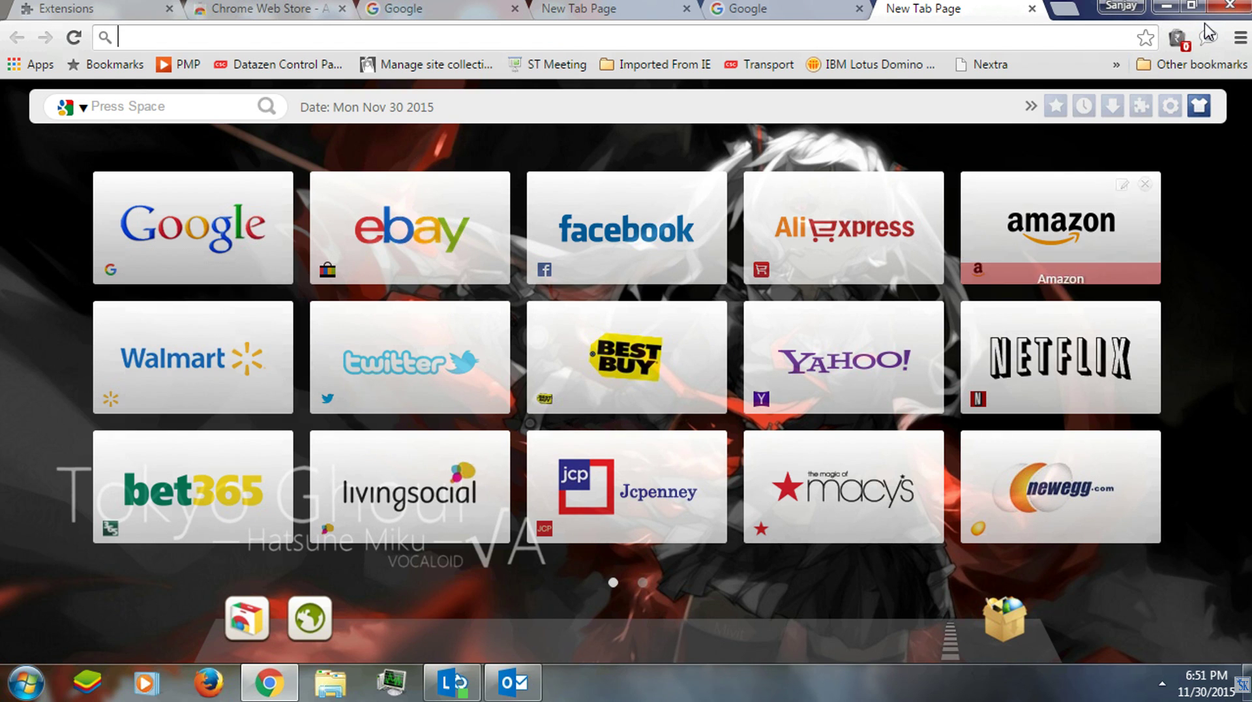
click(1171, 108)
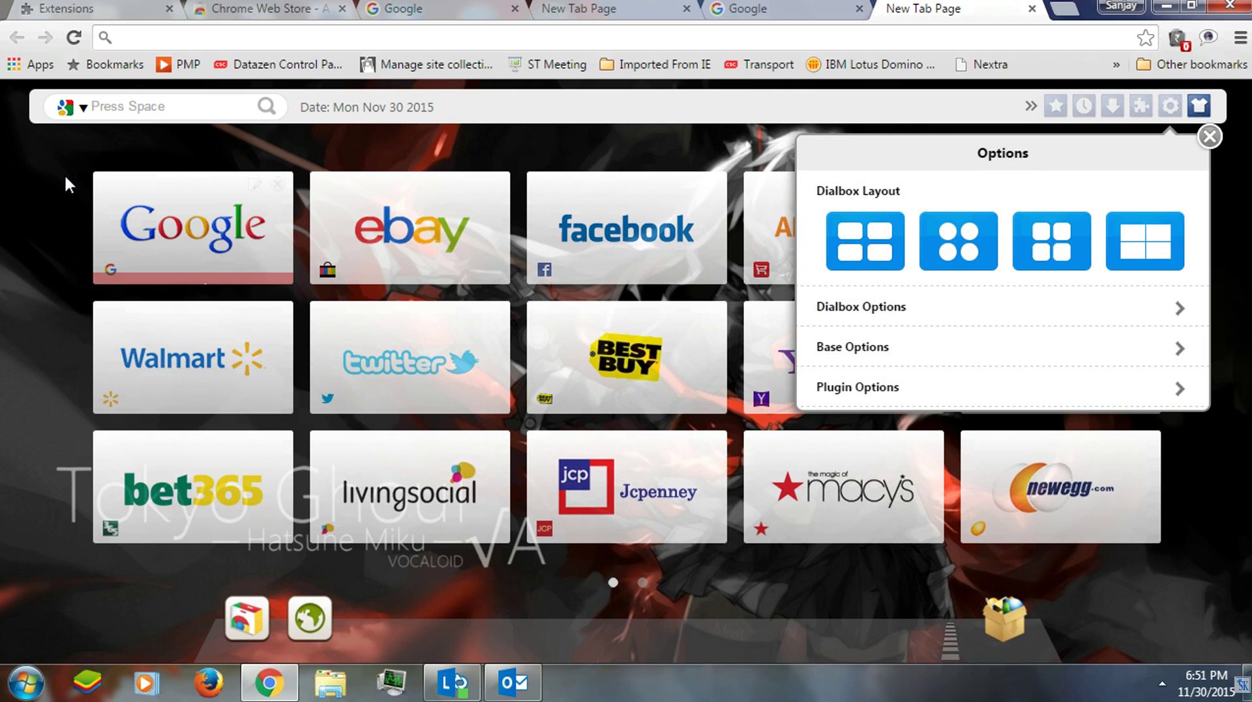
click(978, 251)
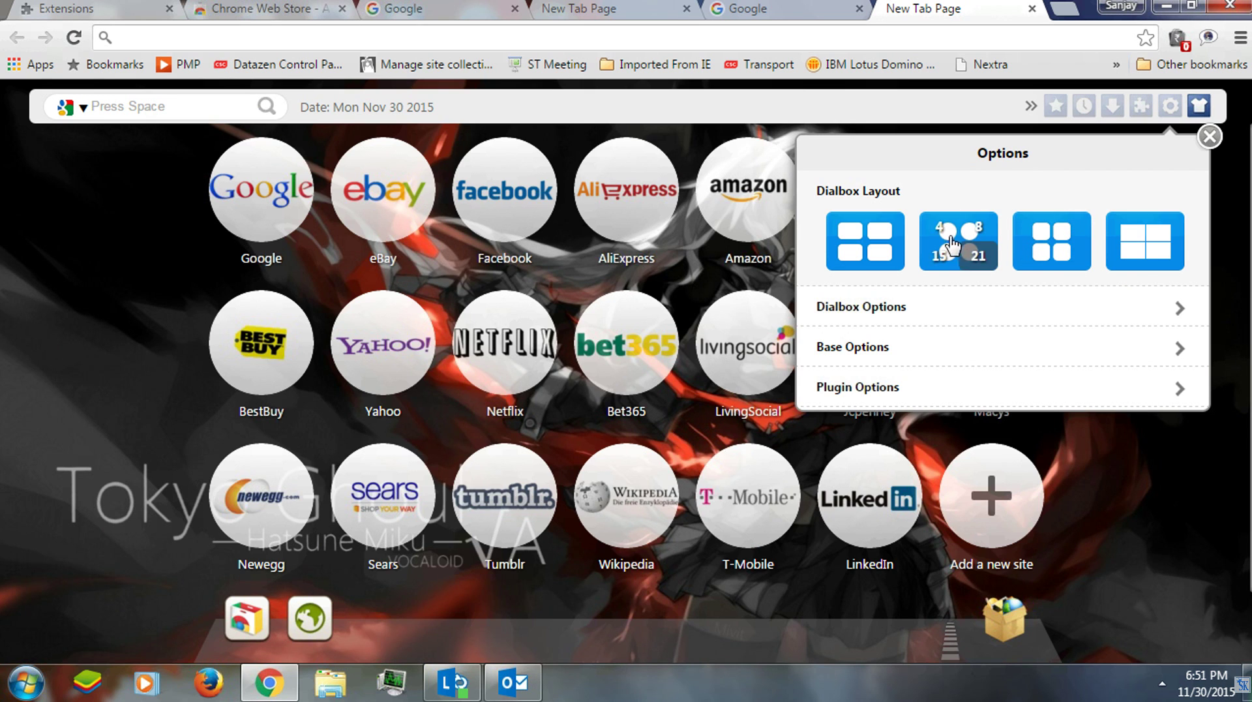
click(1037, 259)
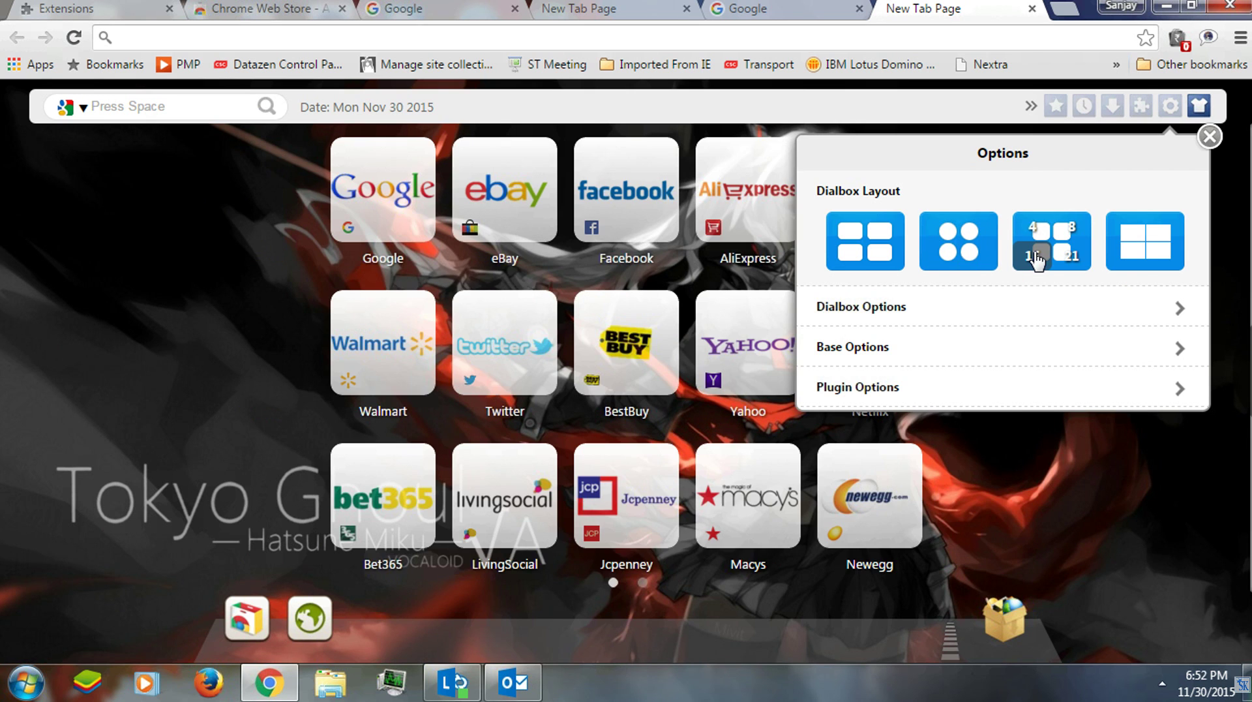
click(846, 257)
click(1157, 254)
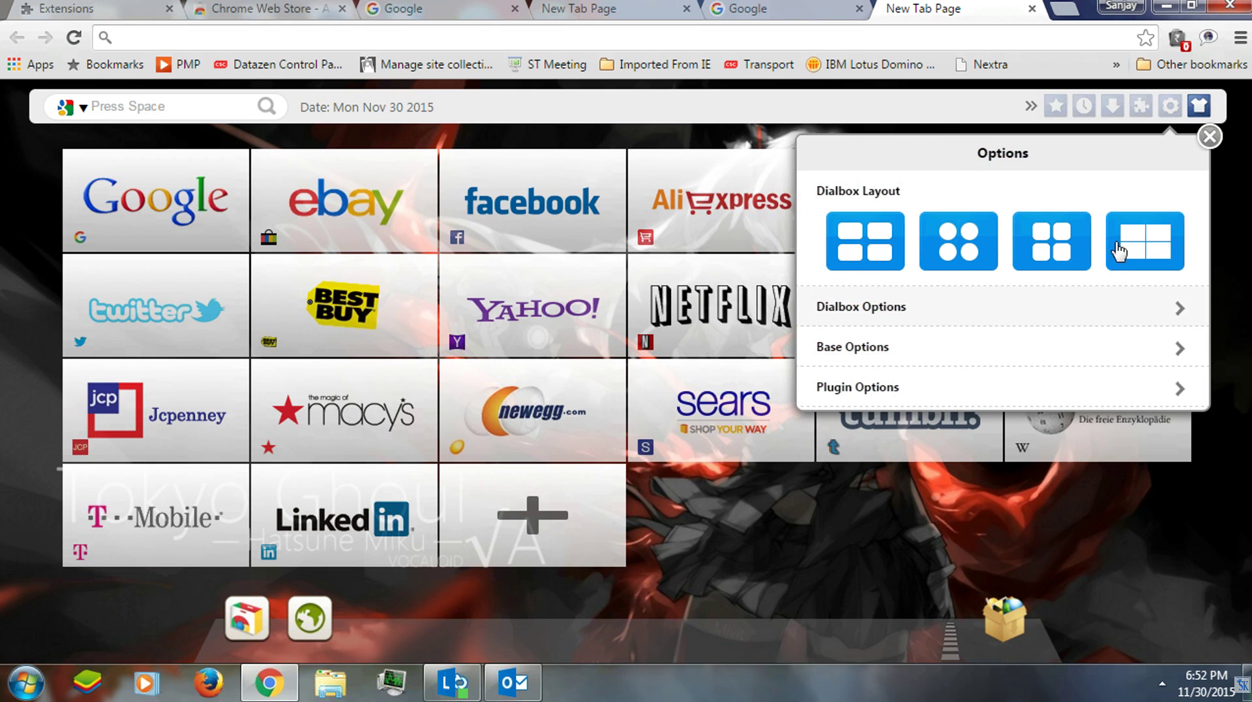
In Dialbox Options, set the tile Height slider to 125 px.
click(1177, 307)
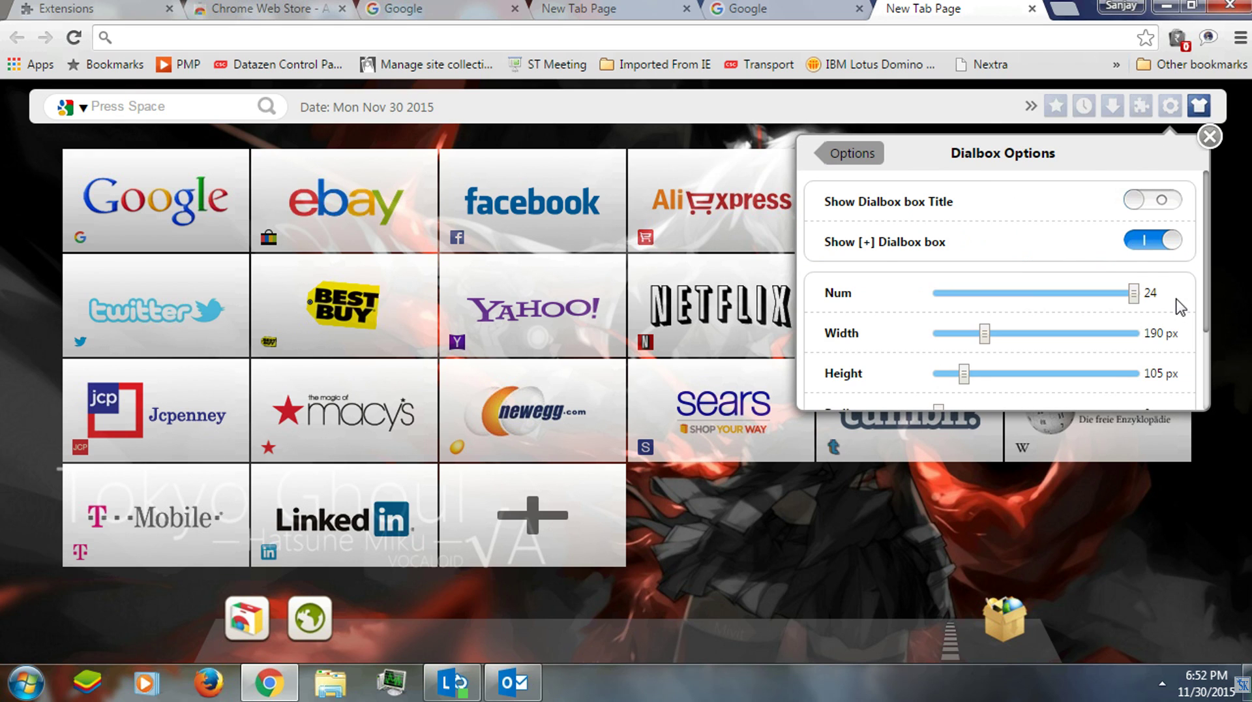
scroll(1109, 356, down, 2)
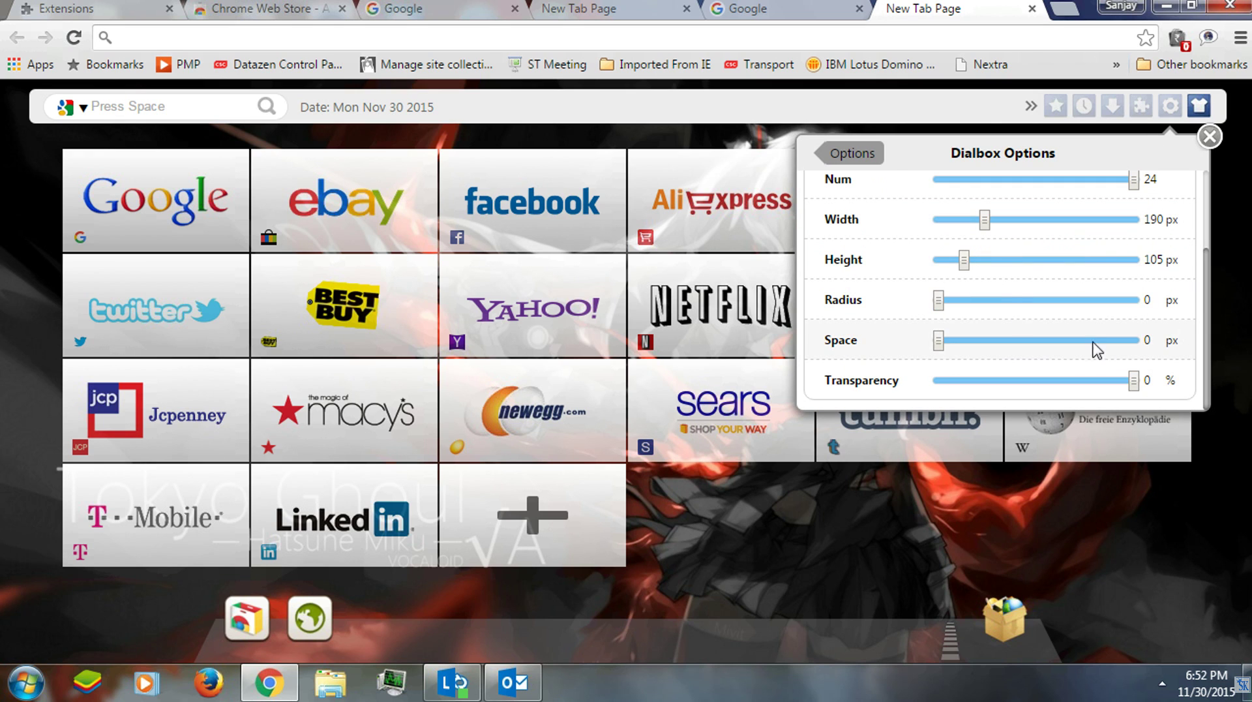
scroll(1057, 274, up, 2)
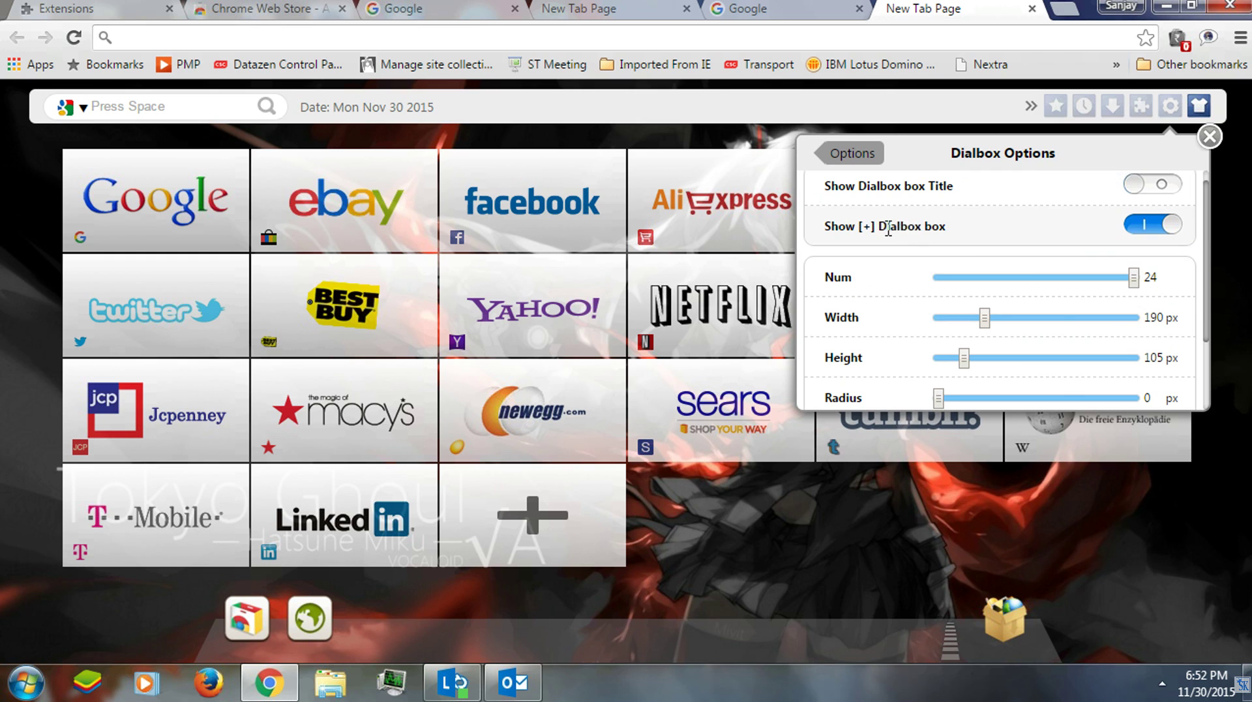
scroll(1047, 319, down, 2)
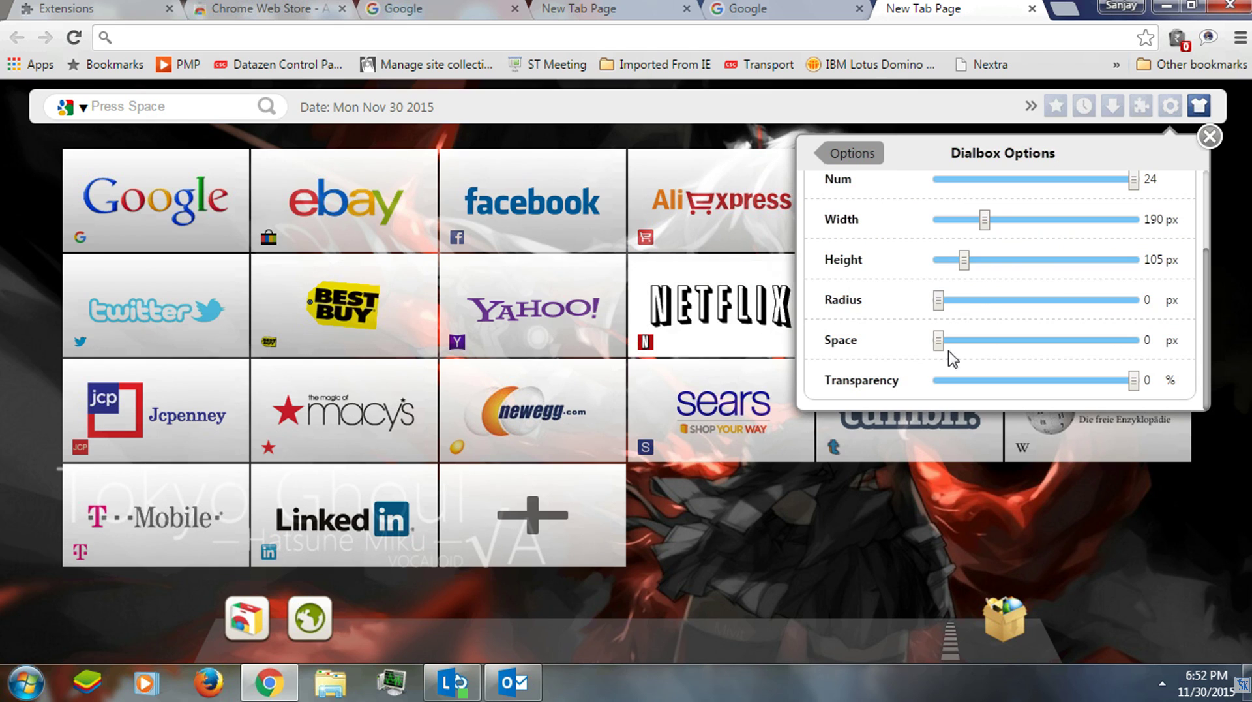
click(964, 261)
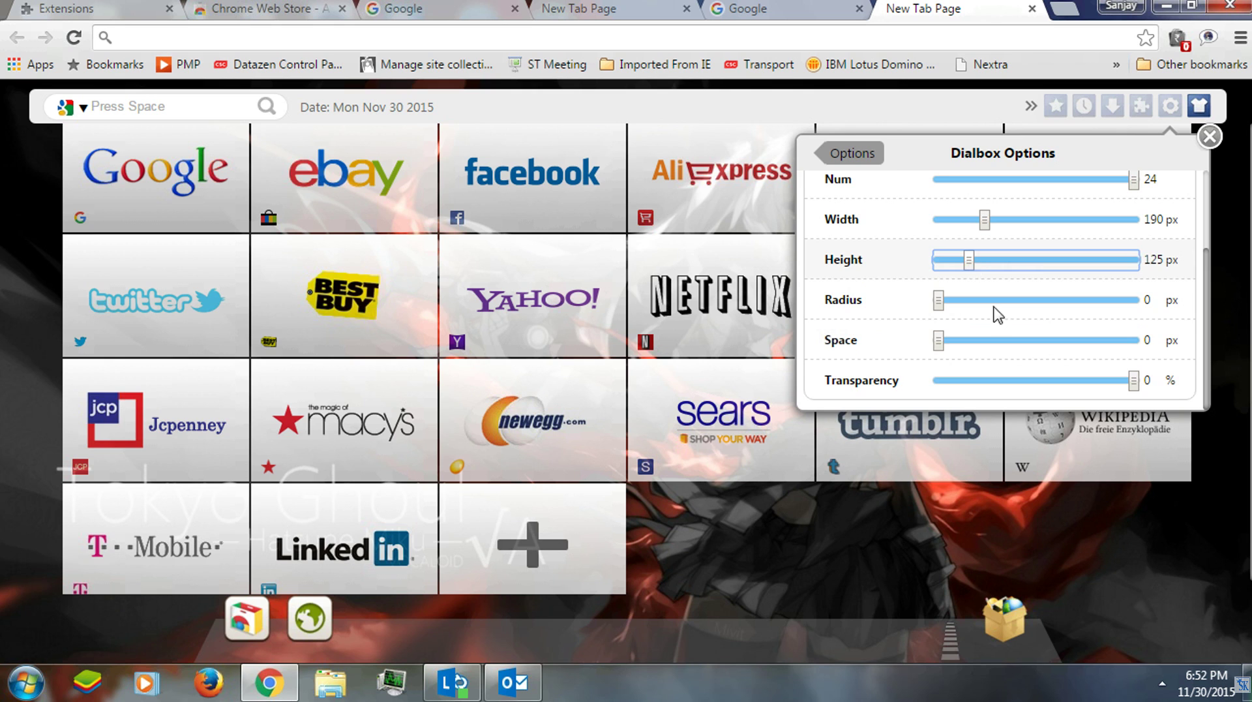
Set the tile Radius to 62 px and, after trying 40%, Transparency to 80%.
drag(933, 301, 958, 300)
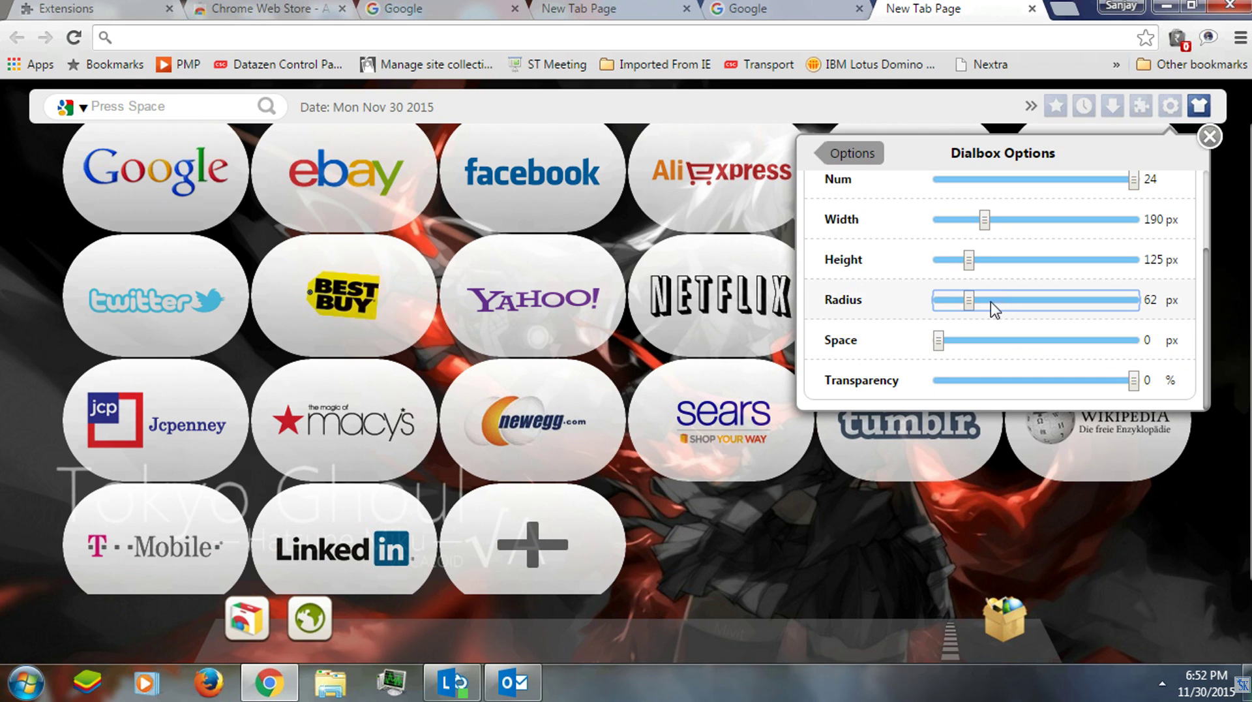
drag(1134, 383, 1015, 384)
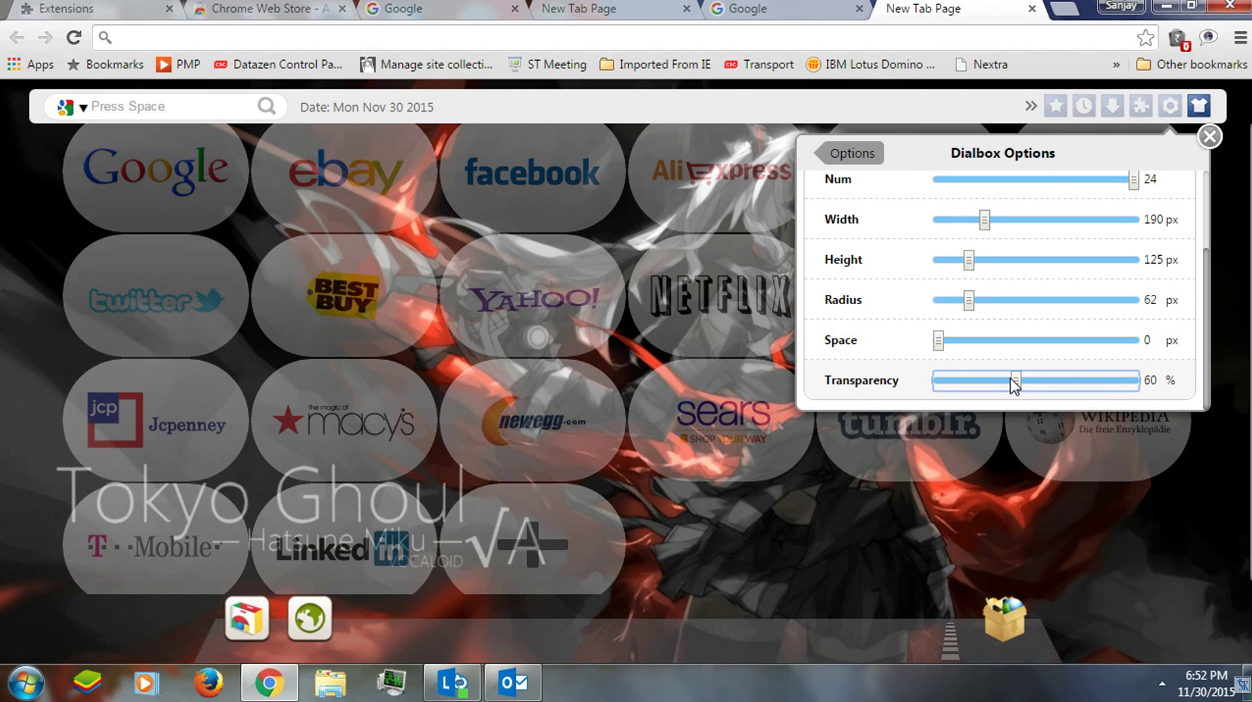
click(1053, 384)
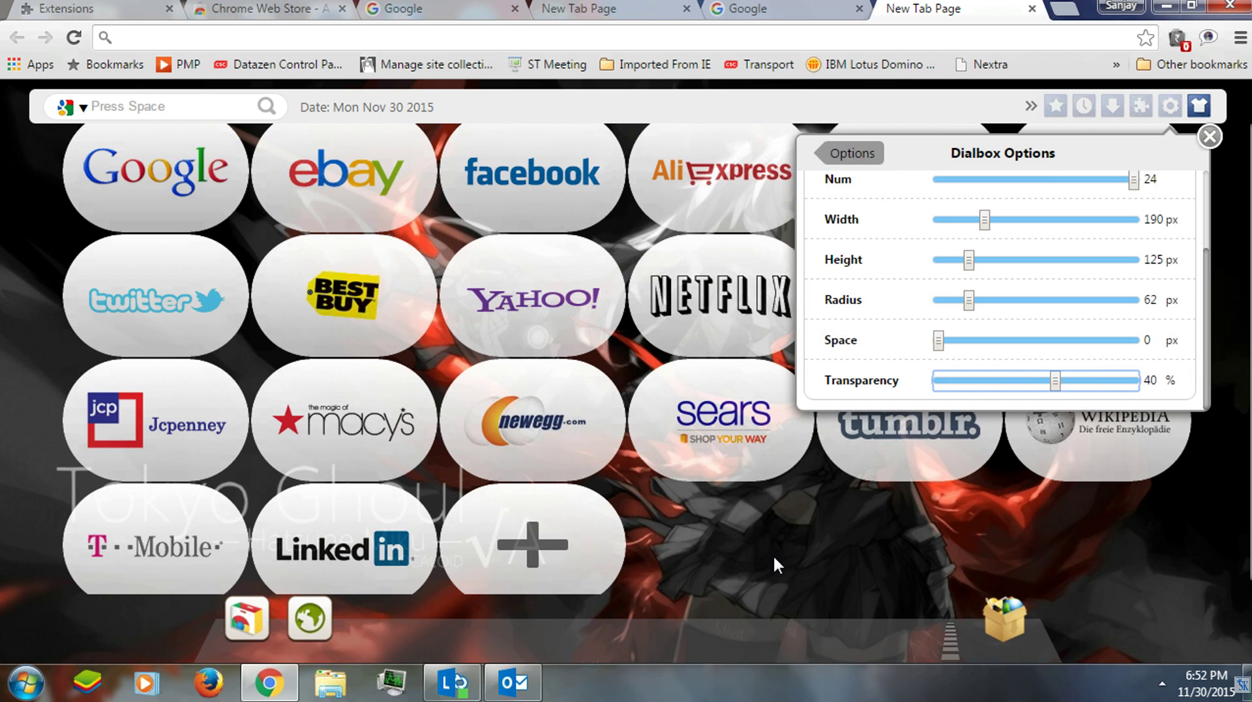
click(976, 385)
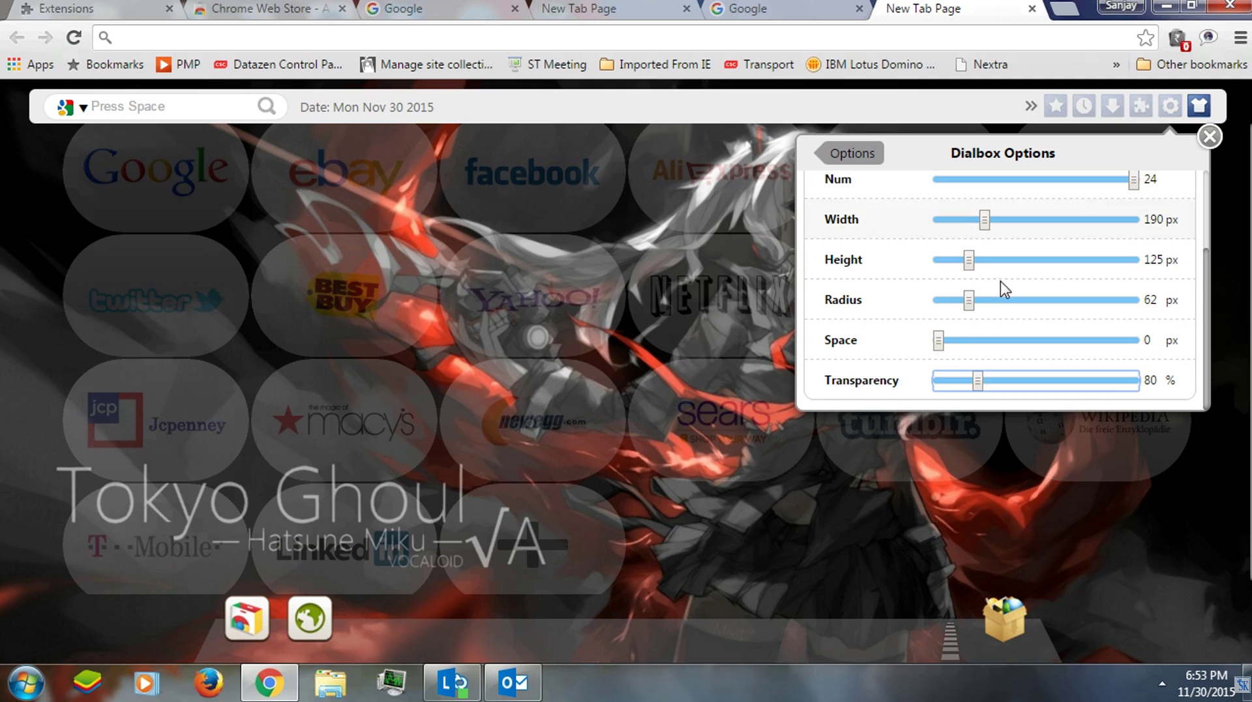
Adjust tile spacing, reduce the radius to 26 px, and make the tiles fully opaque.
click(939, 342)
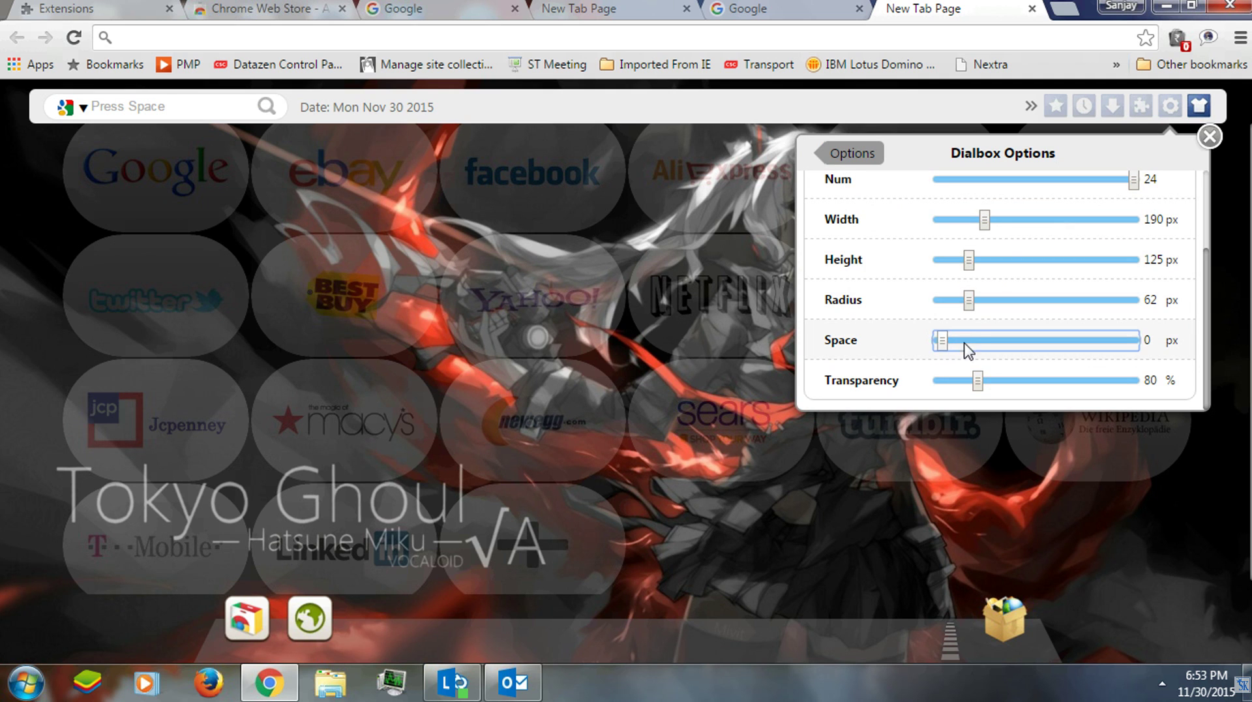
drag(969, 300, 991, 300)
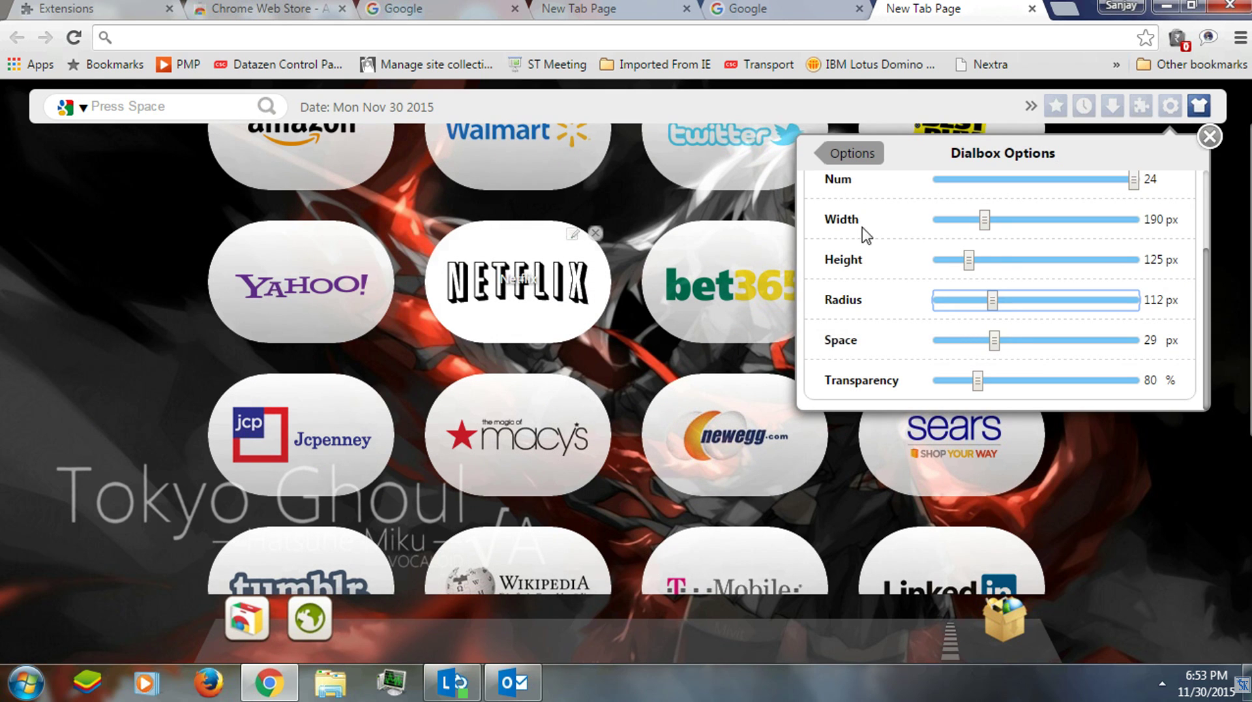
drag(991, 301, 957, 310)
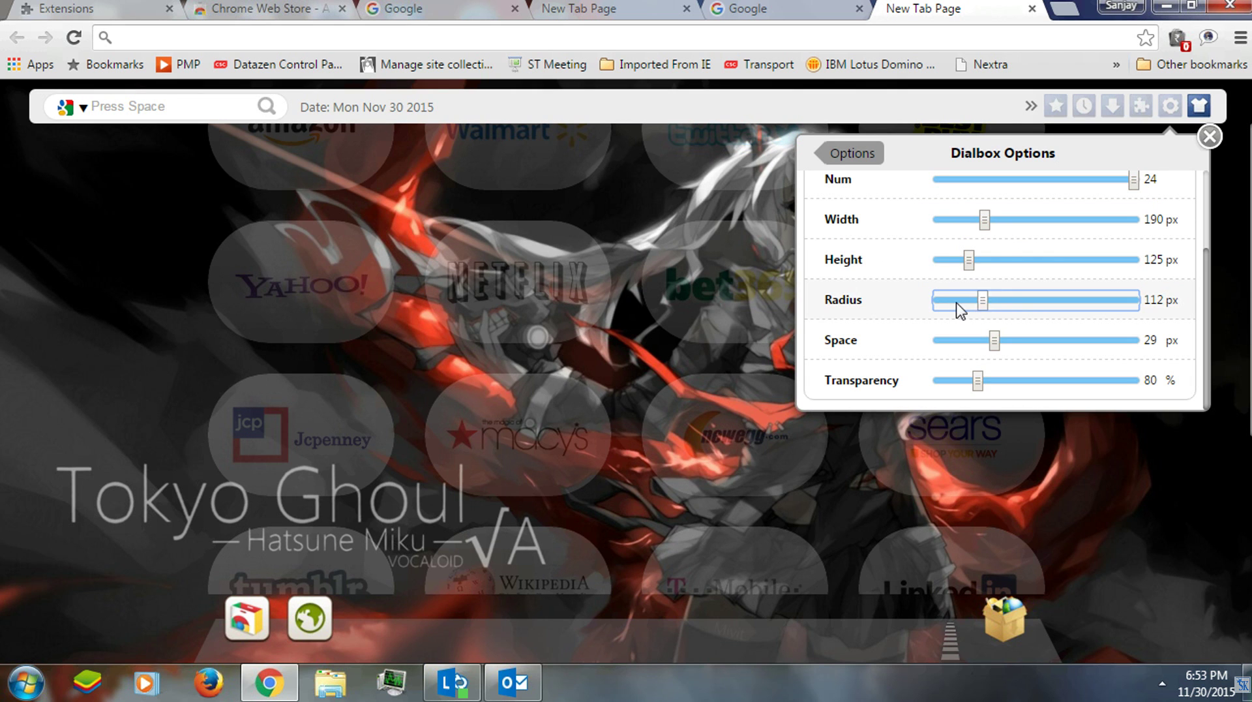
drag(977, 380, 1036, 390)
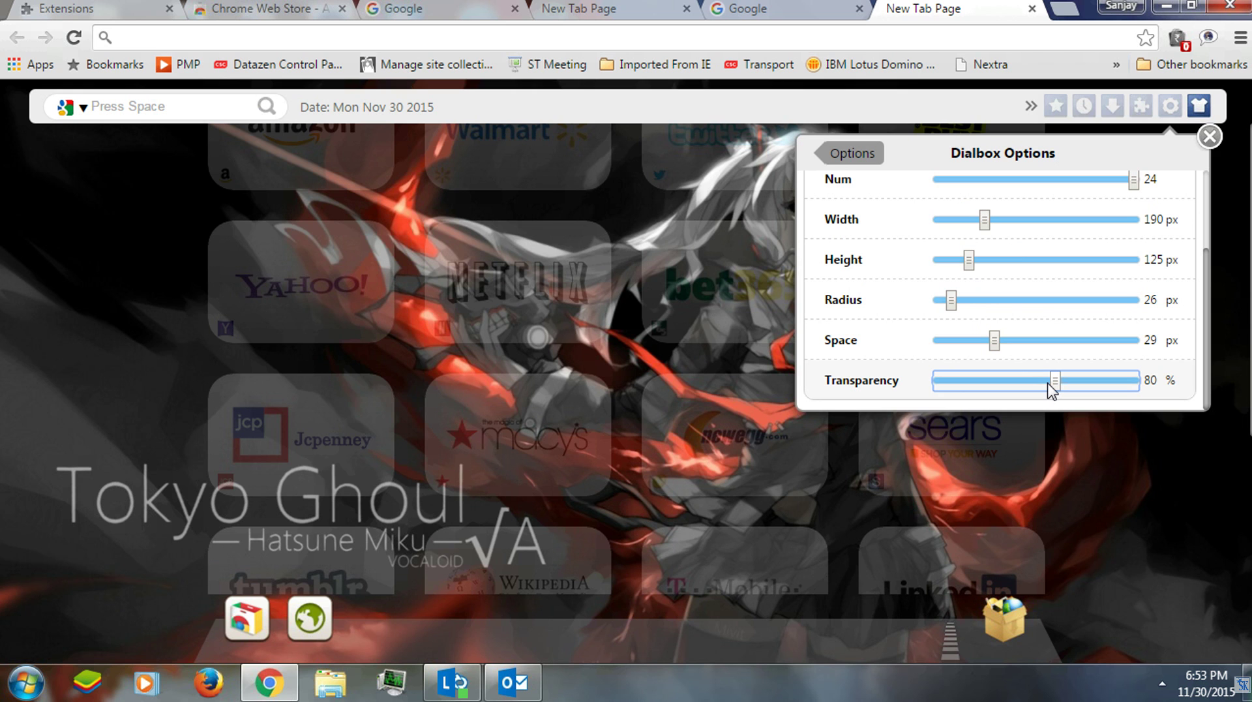
drag(1049, 383, 1136, 388)
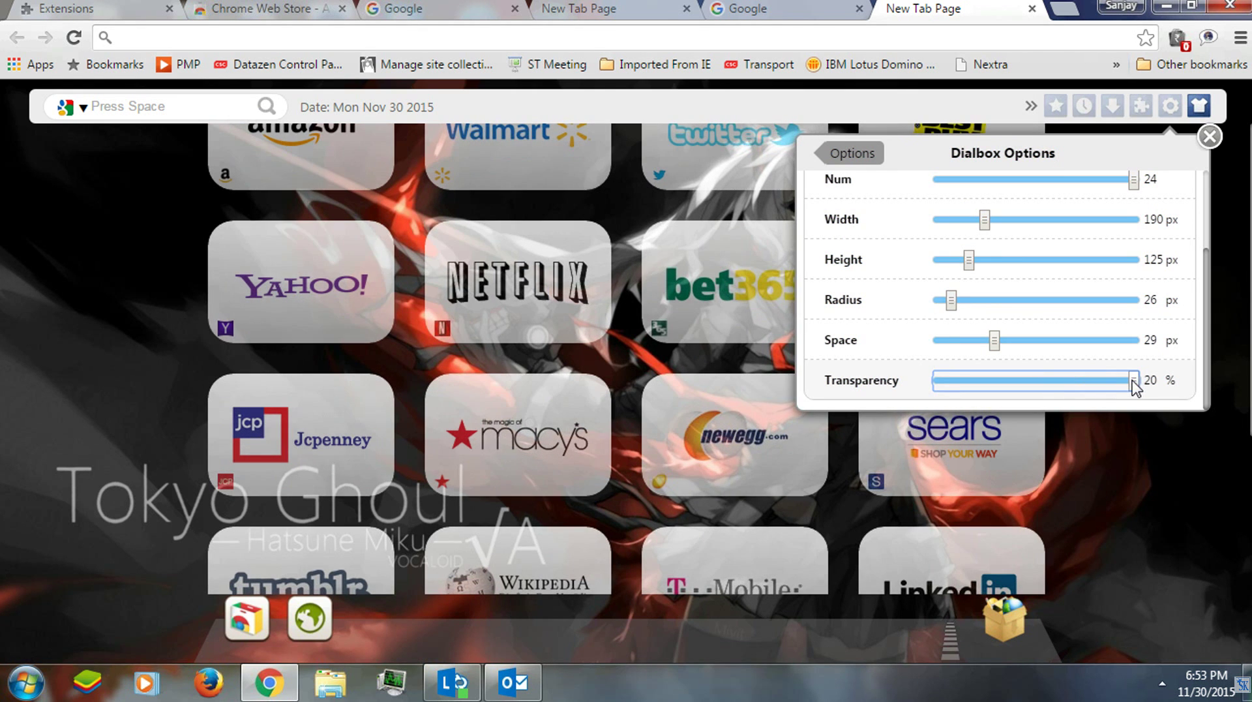
Set tile radius and spacing to 0 px and go back to the main Options panel.
drag(952, 301, 936, 301)
drag(993, 342, 927, 350)
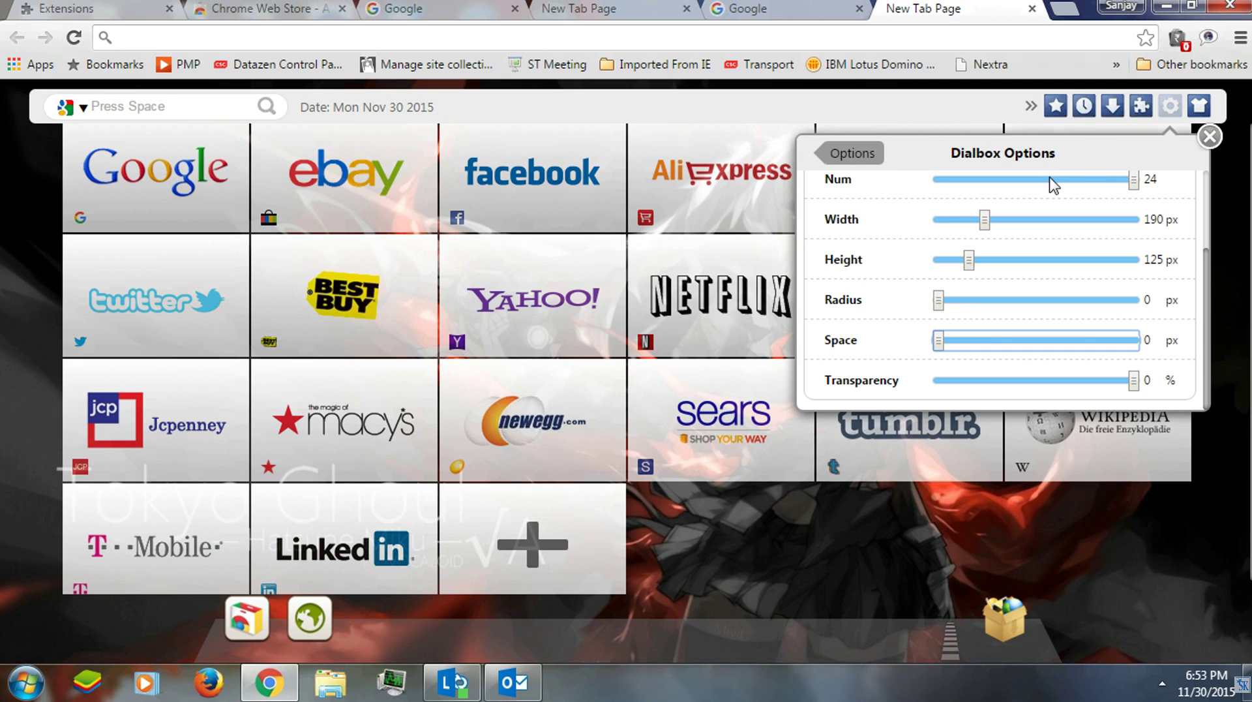
click(868, 157)
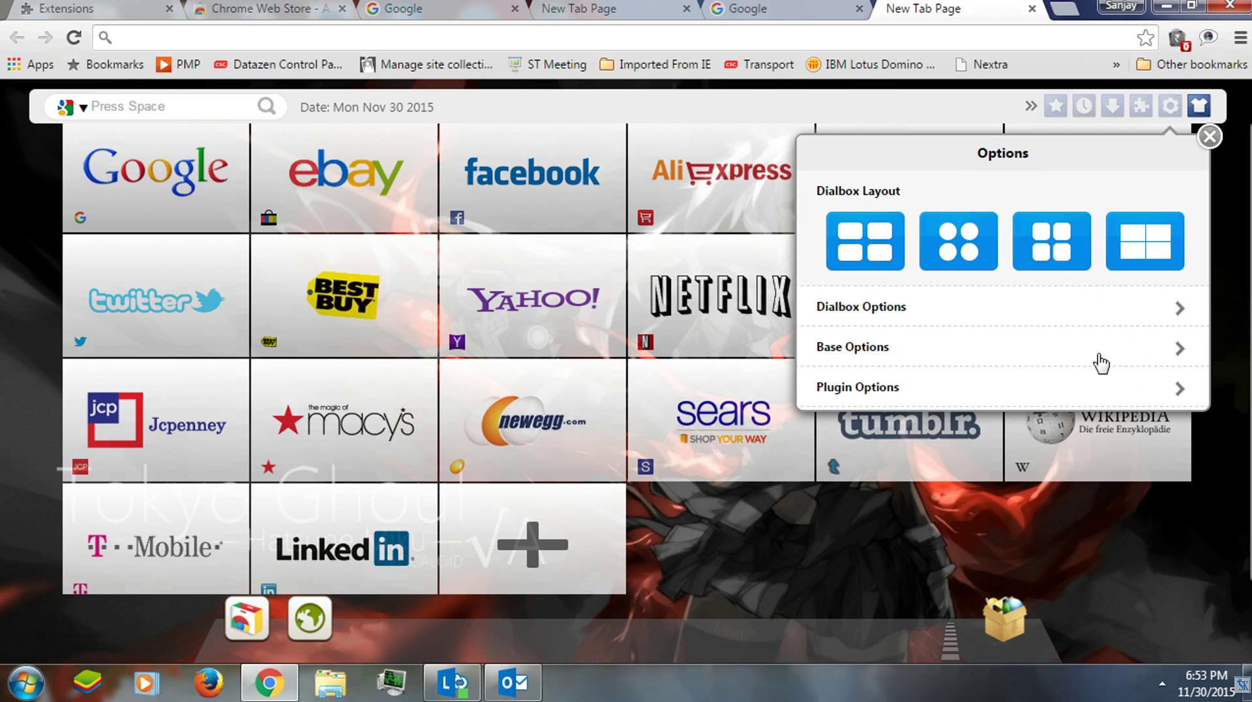
mouse_move(1140, 262)
click(1175, 353)
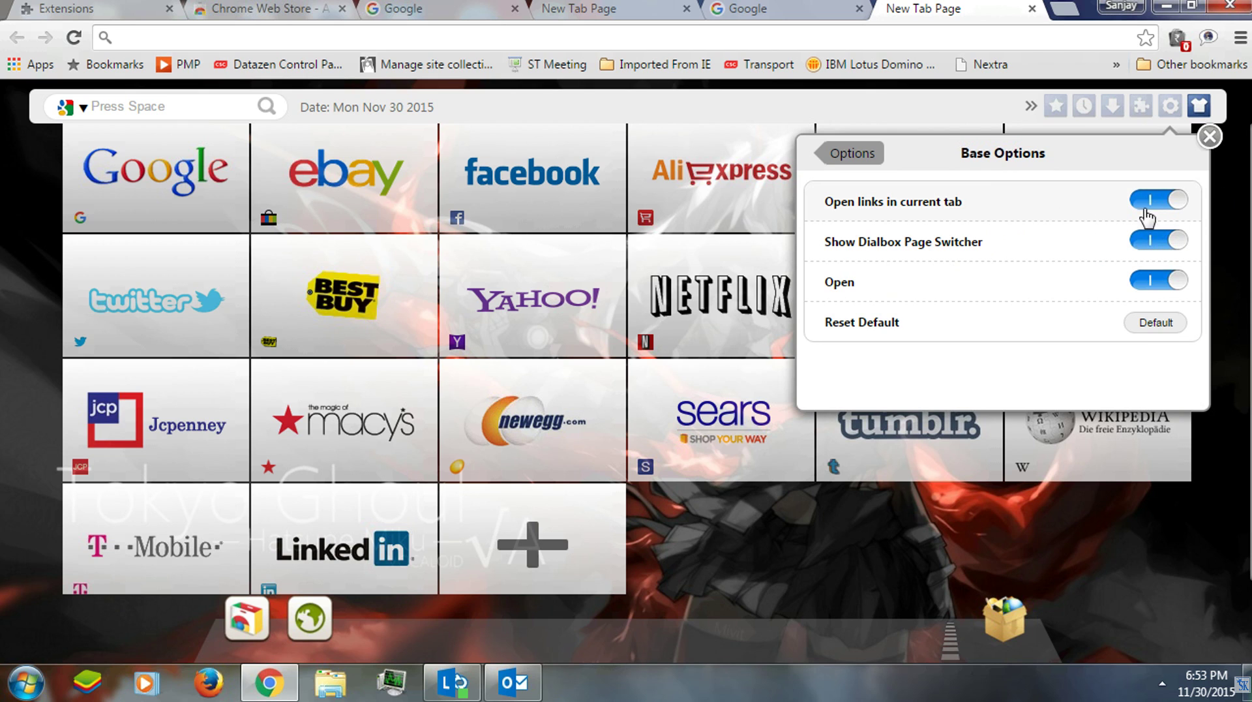
click(854, 157)
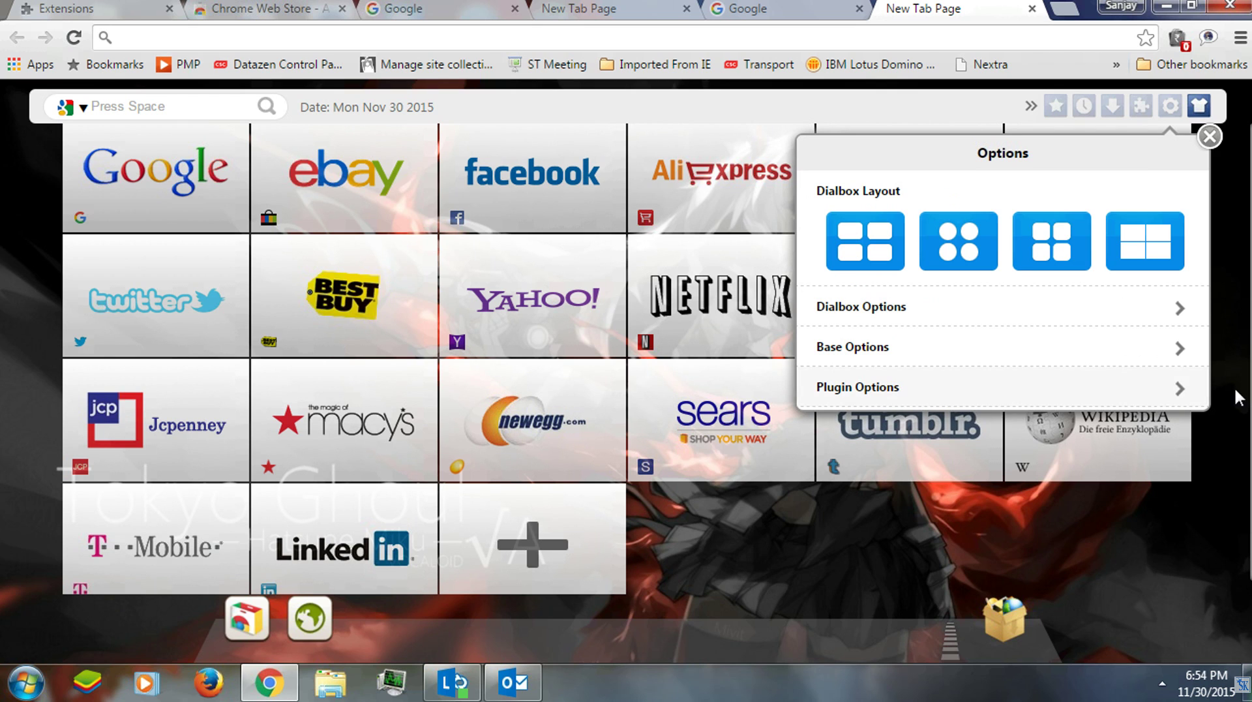
click(1182, 397)
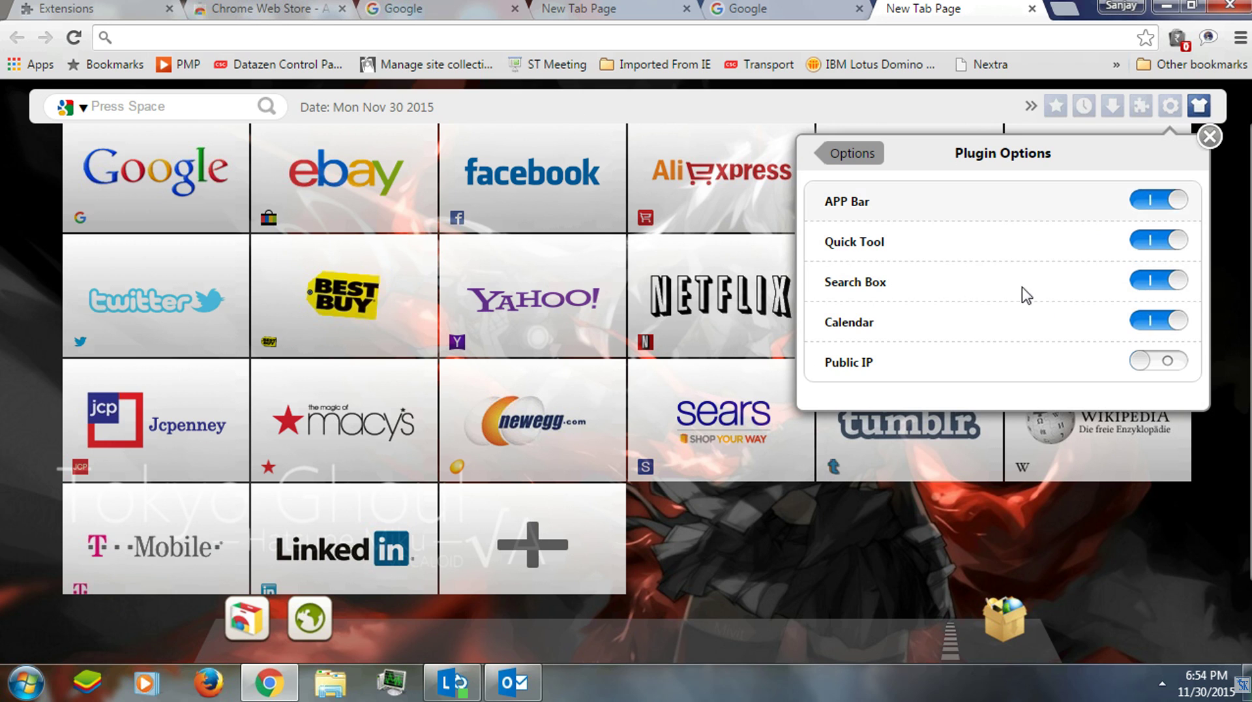
Close the speed-dial Options panel with its red X.
click(1211, 138)
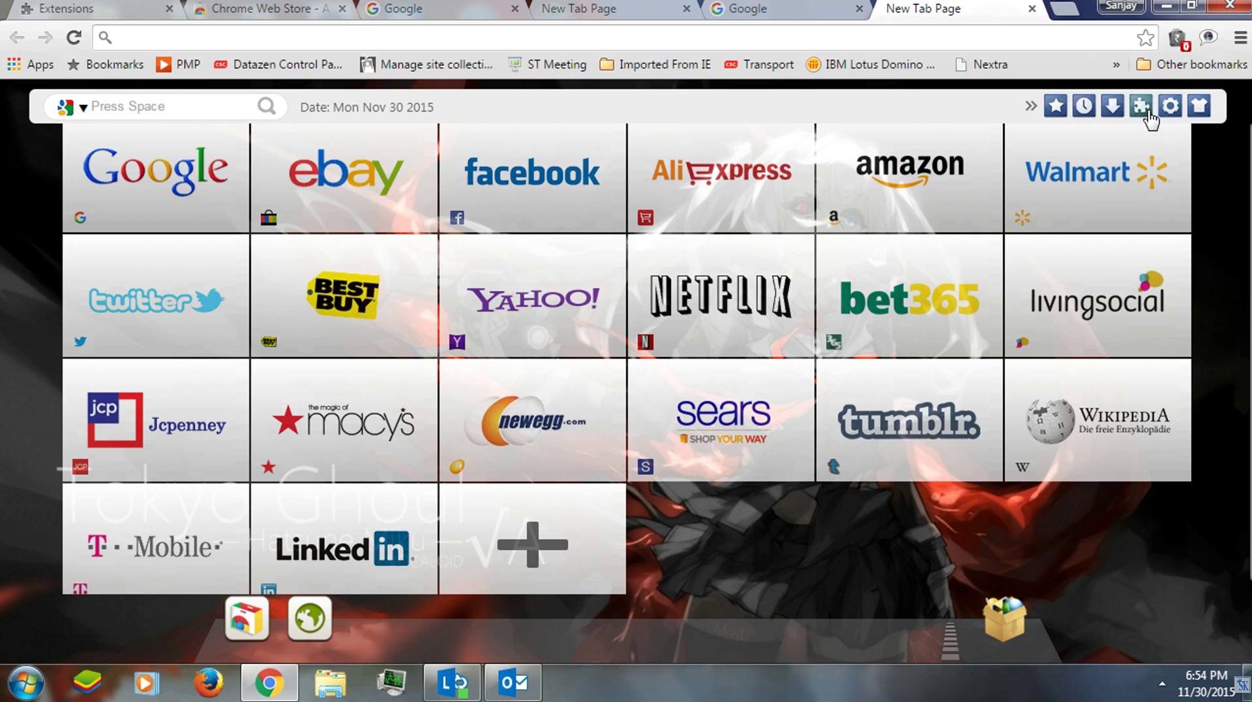
click(1084, 110)
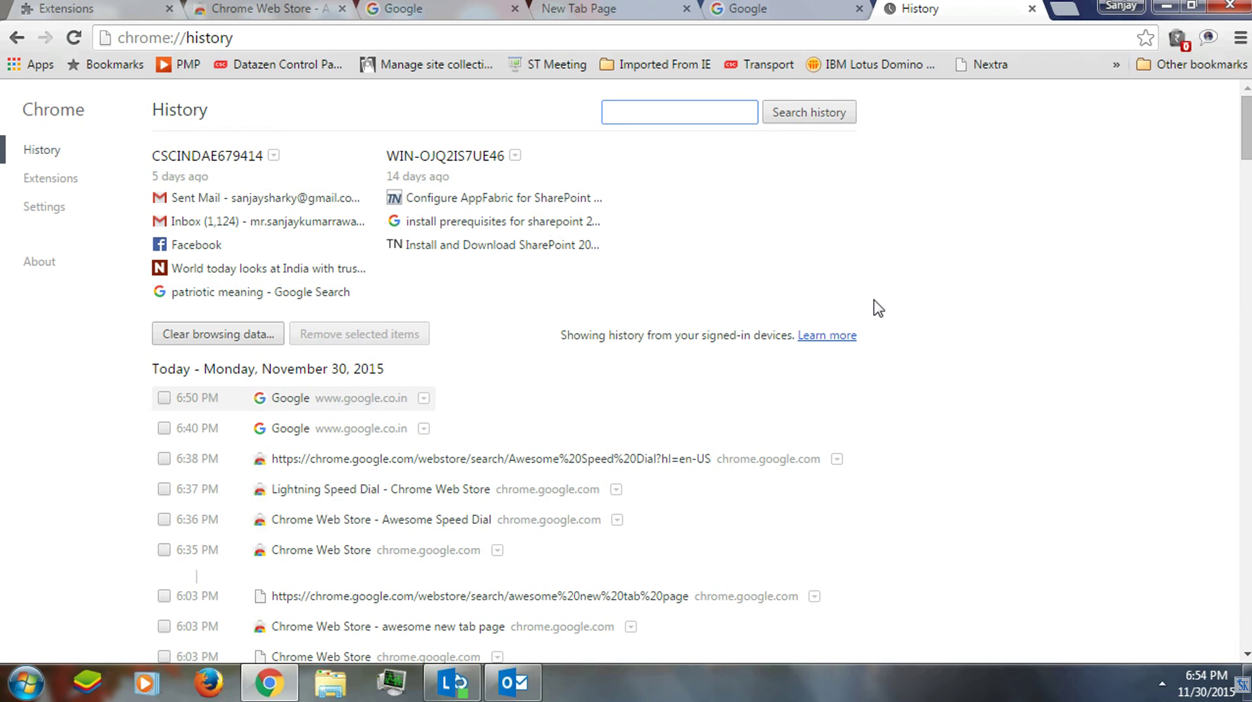
click(1031, 9)
key(ctrl+t)
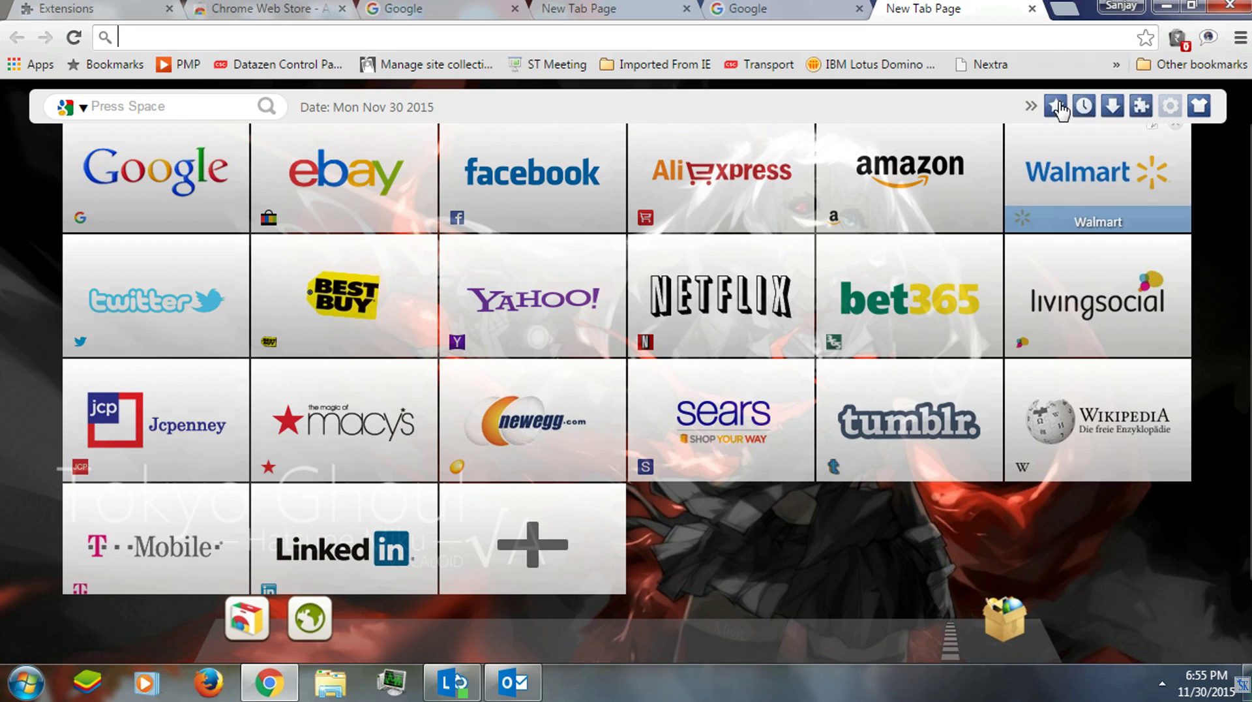
Check the bookmarks list, bookmark the Google tab to Other bookmarks, then return to the speed-dial tab.
click(1056, 105)
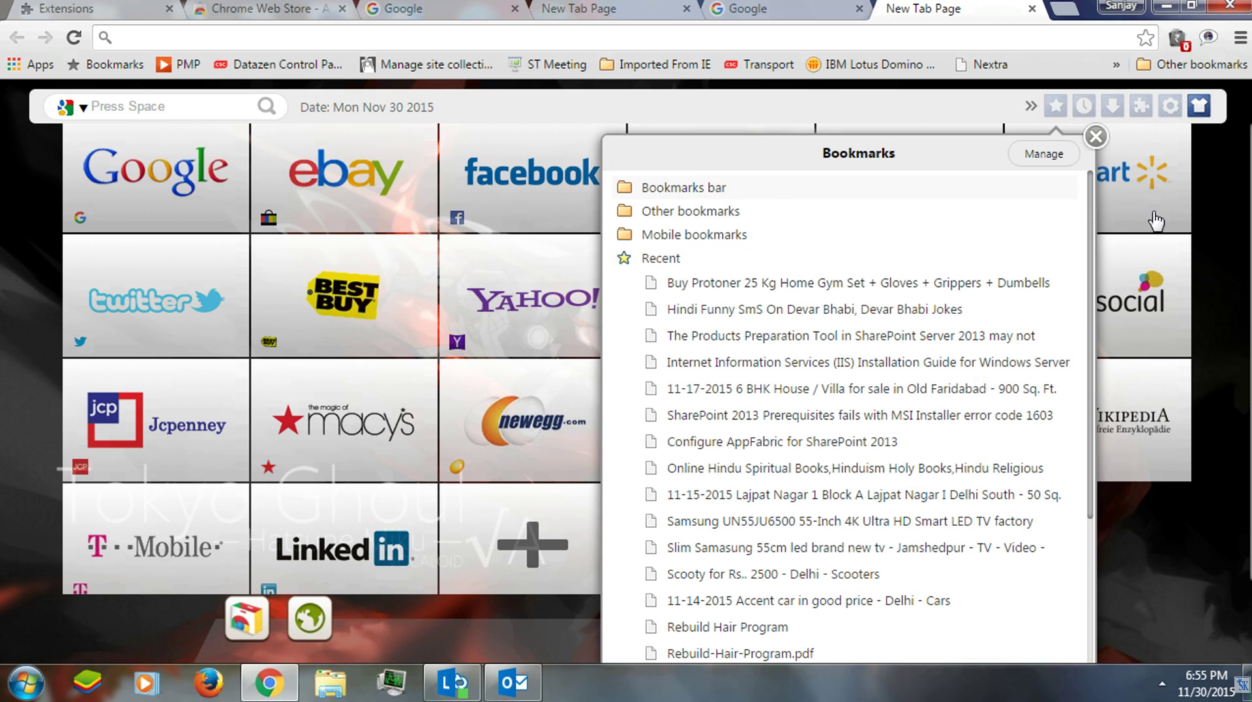
click(1096, 136)
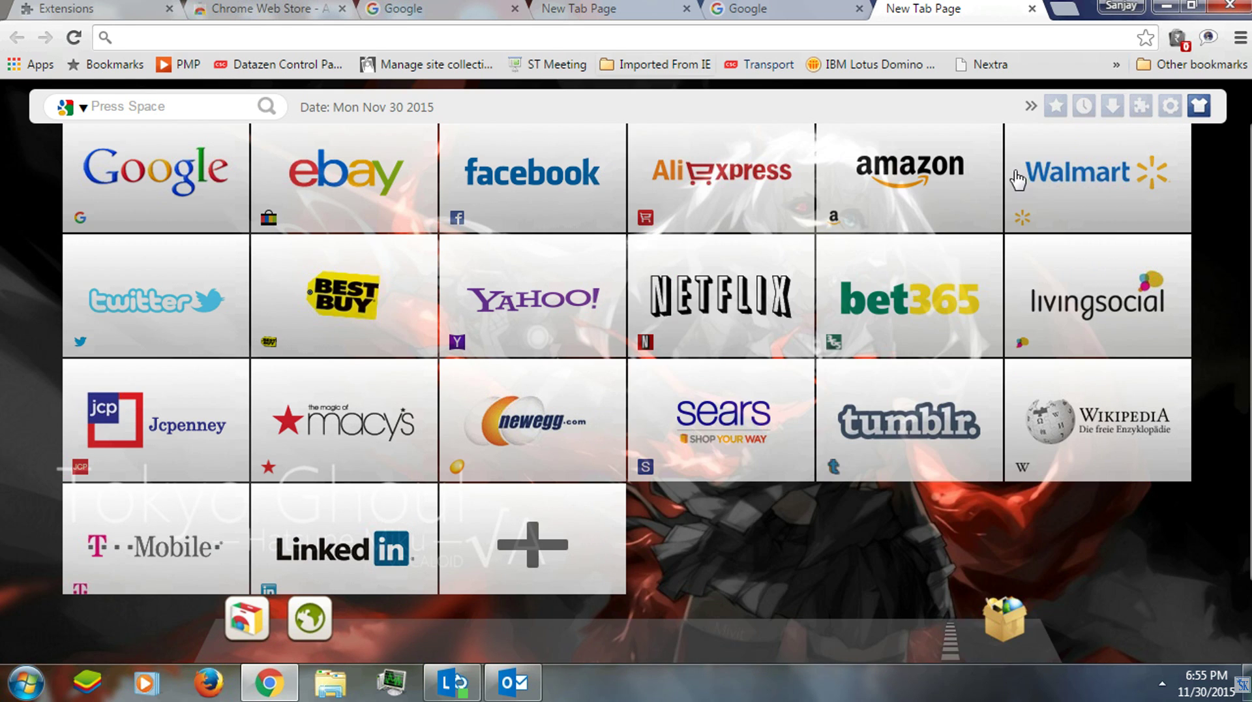
click(750, 12)
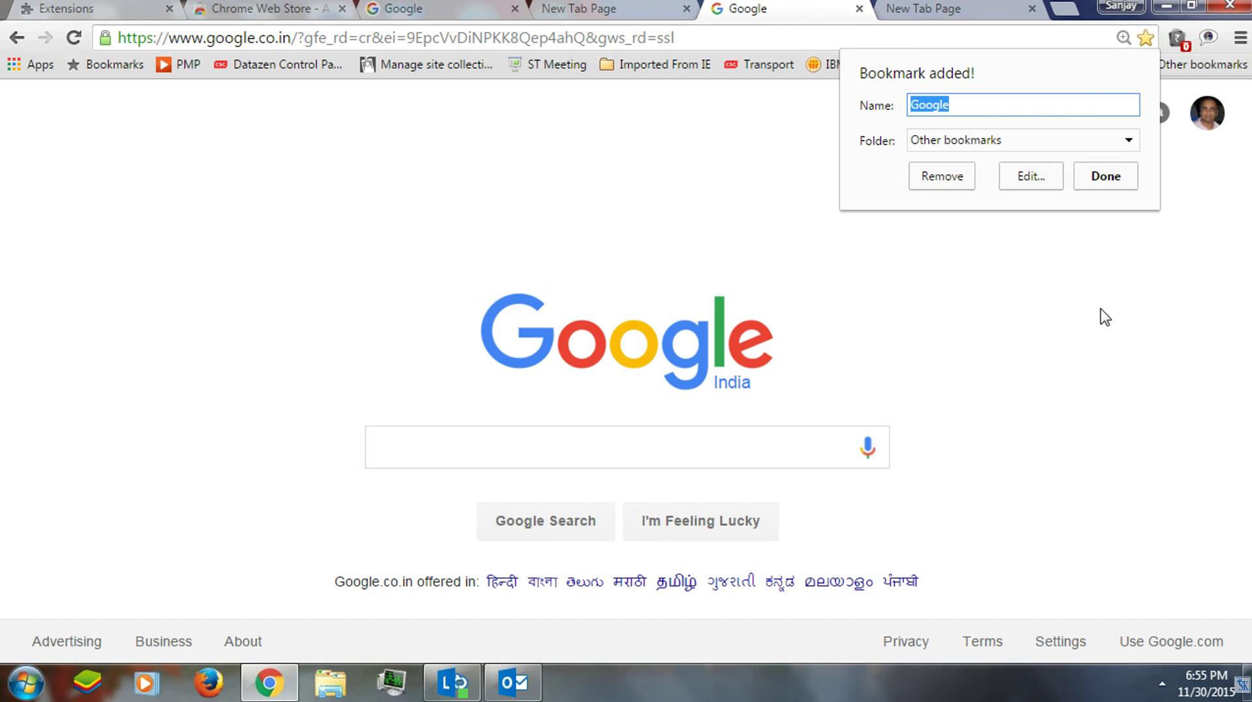
click(1048, 320)
click(991, 7)
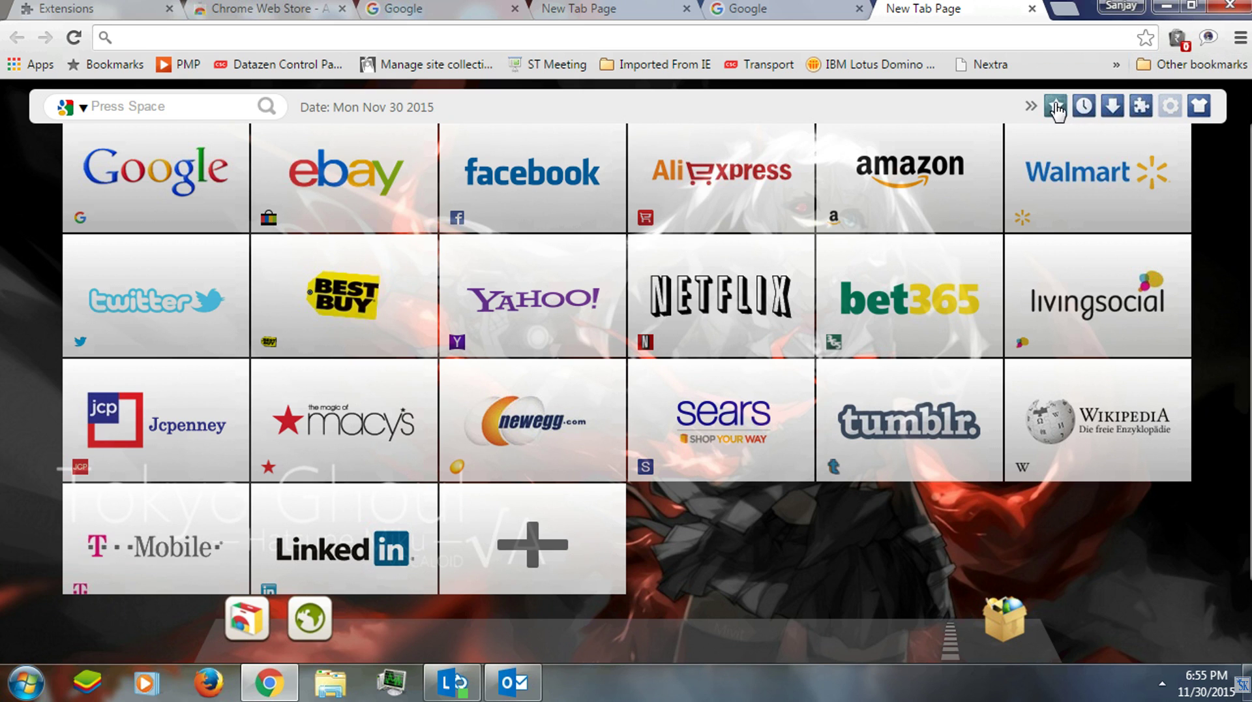
click(1140, 106)
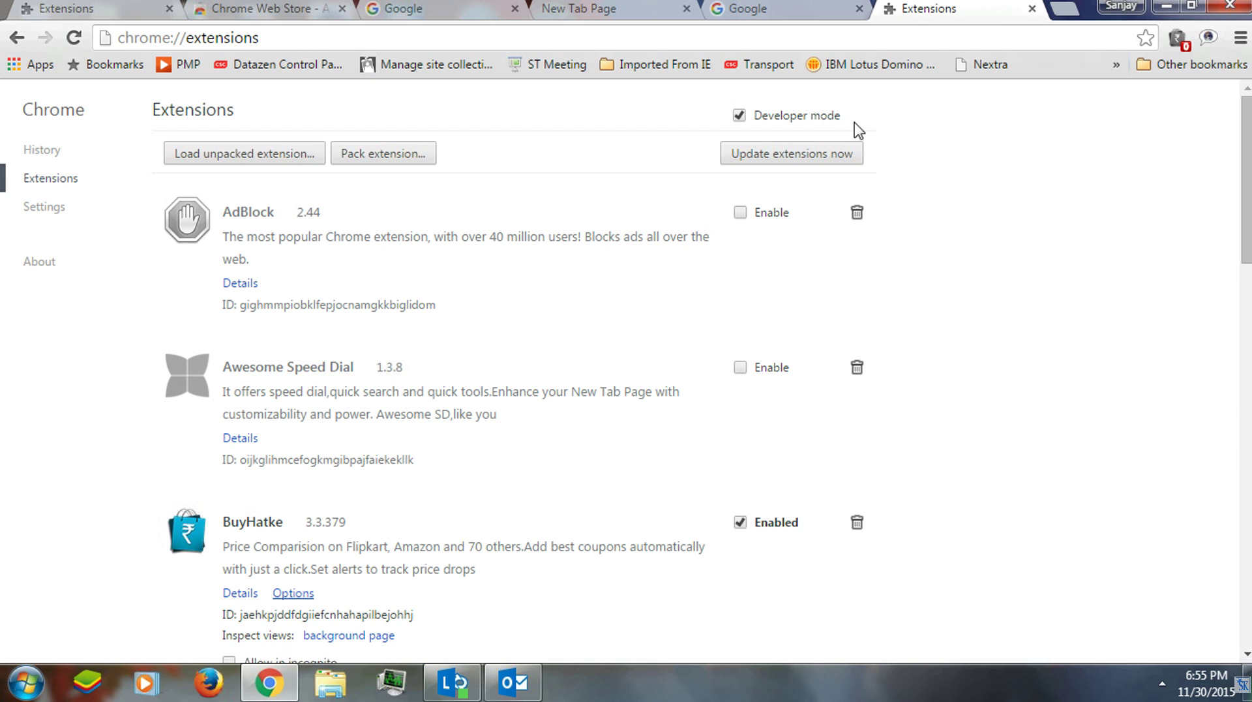
click(789, 9)
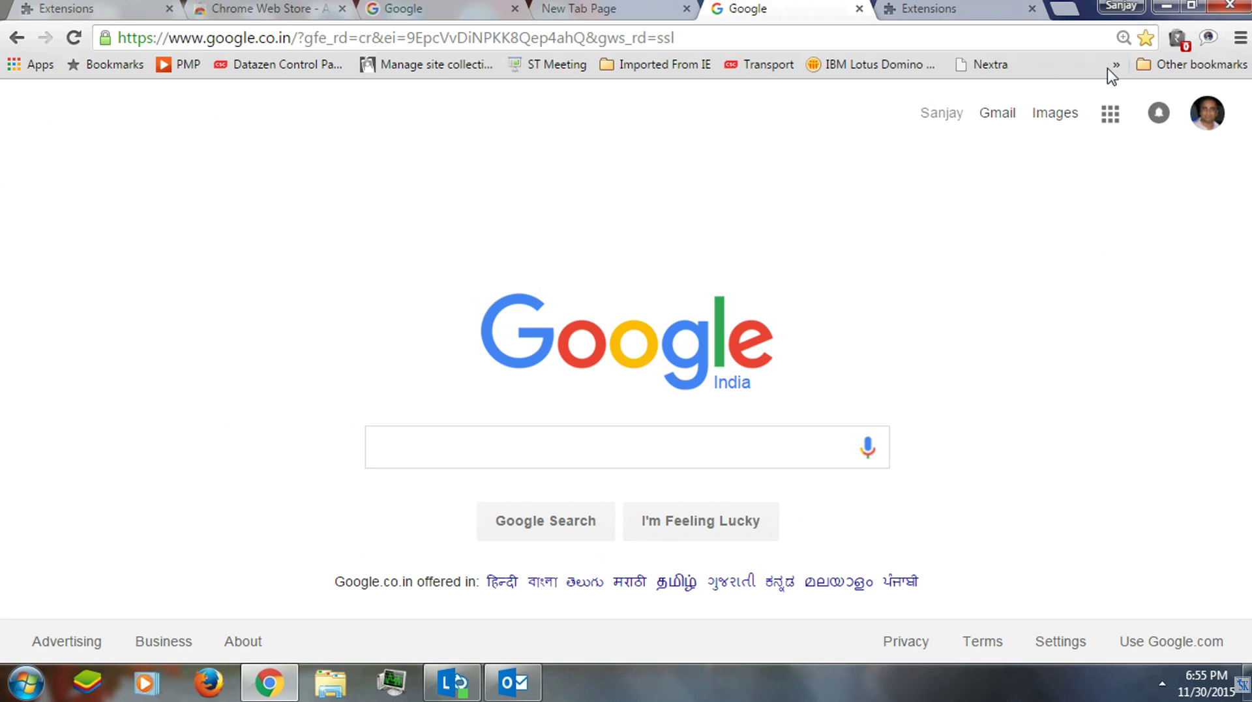
click(991, 11)
click(1063, 9)
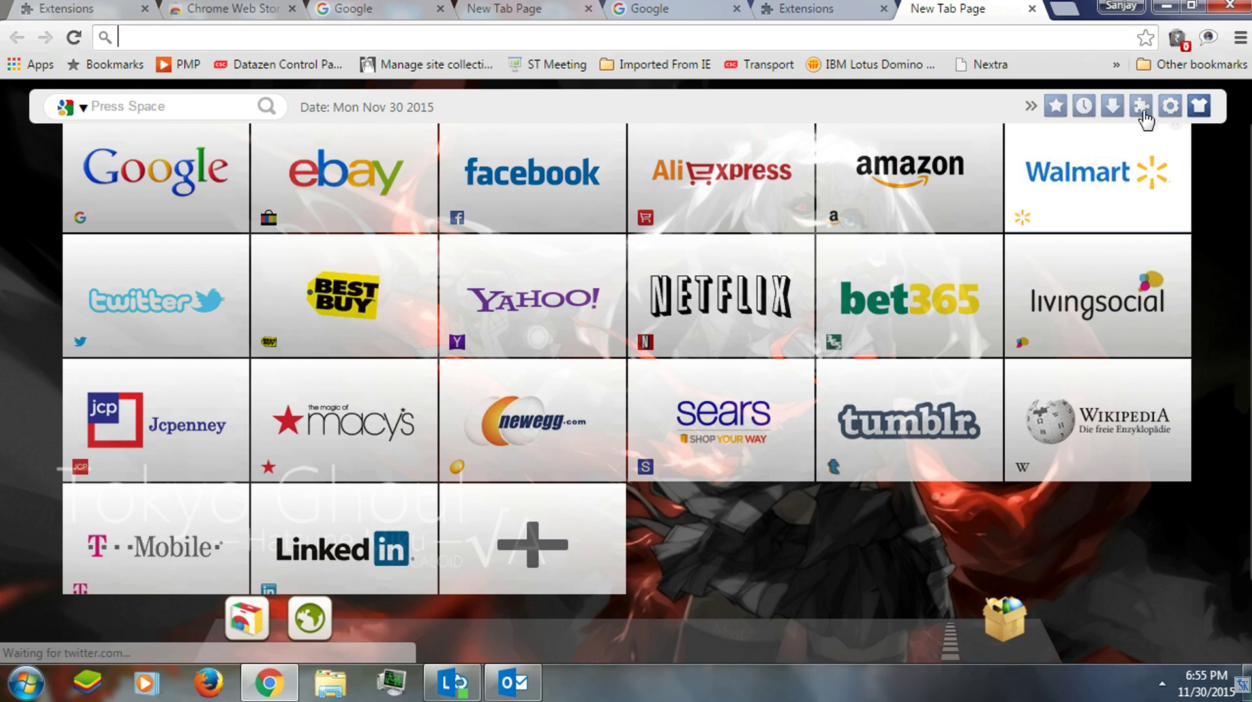
click(1140, 105)
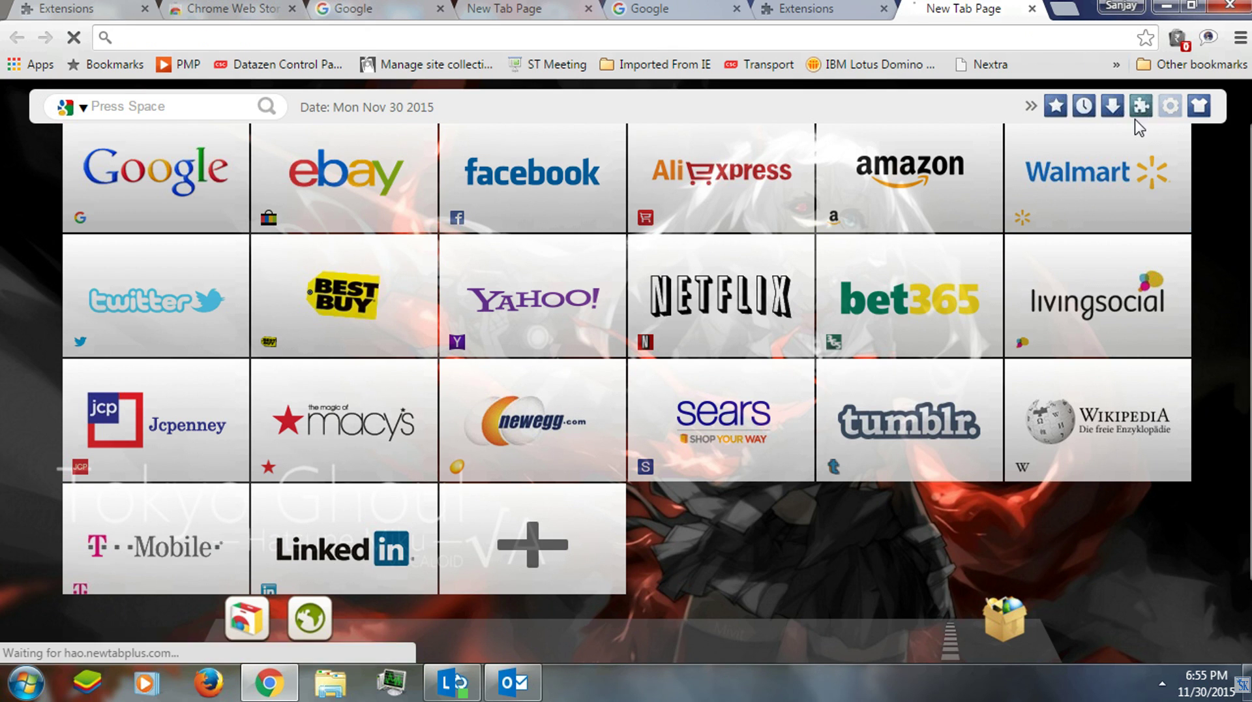
scroll(475, 405, down, 7)
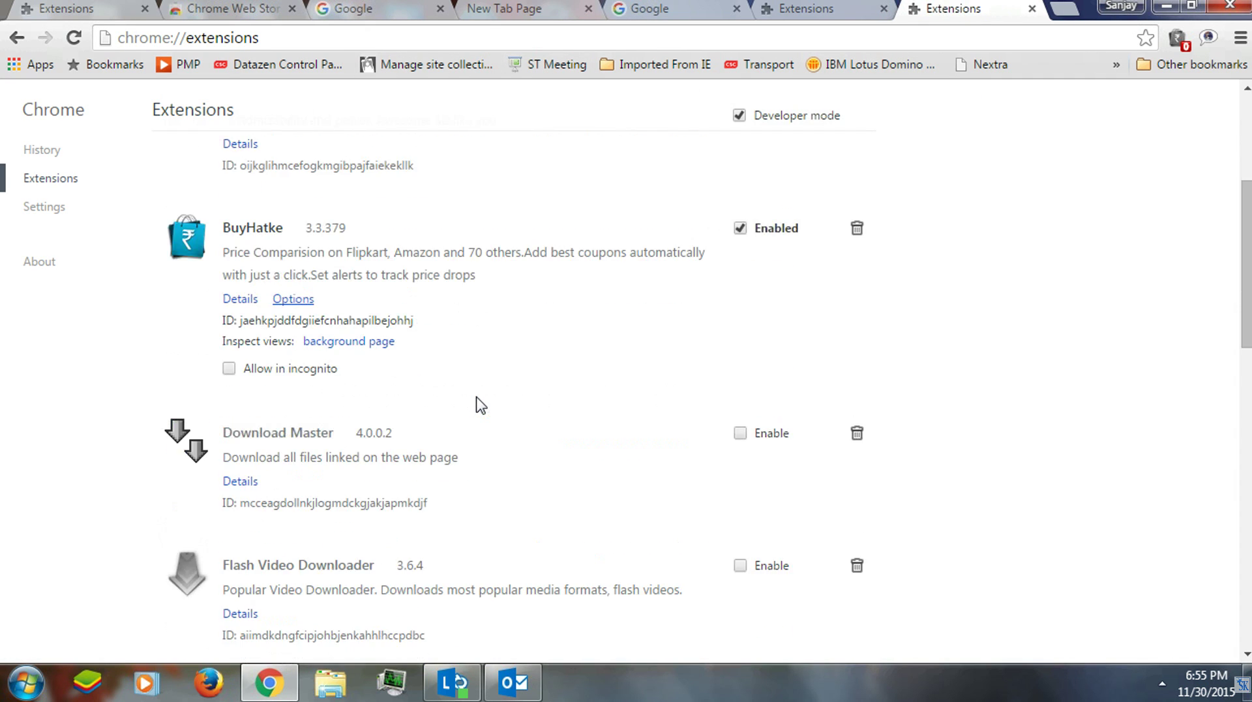
scroll(481, 405, up, 6)
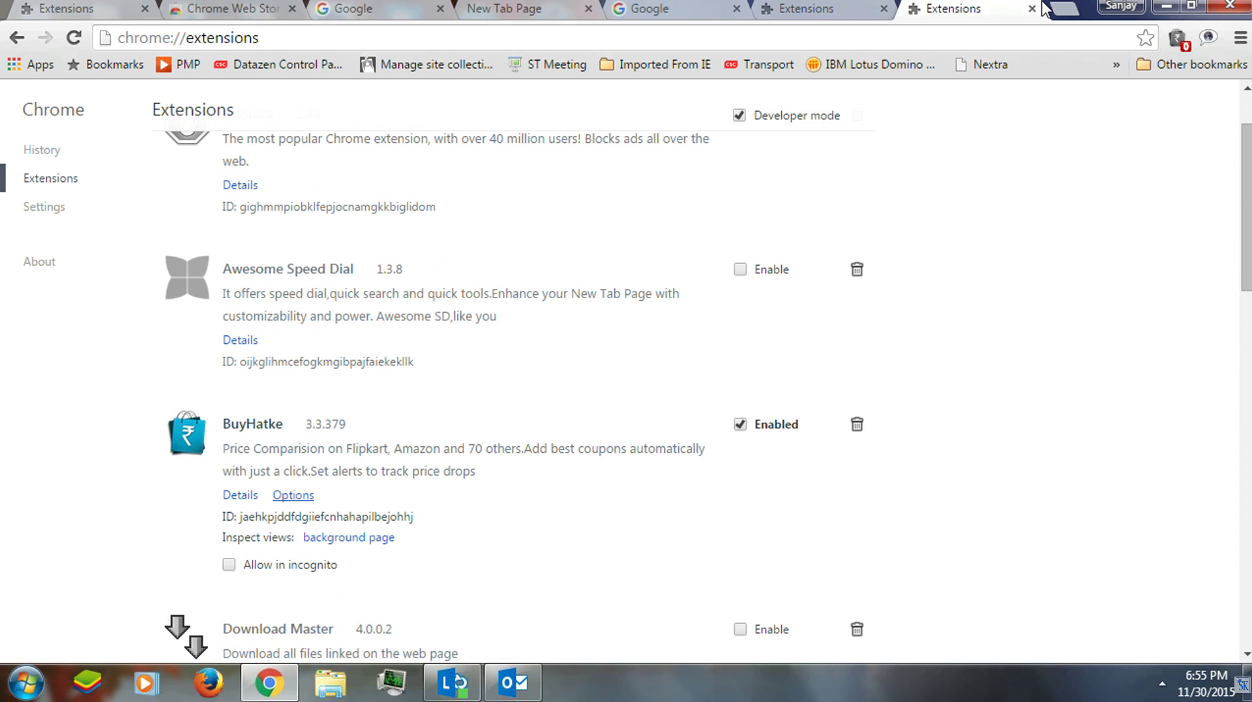
click(1033, 8)
click(1033, 9)
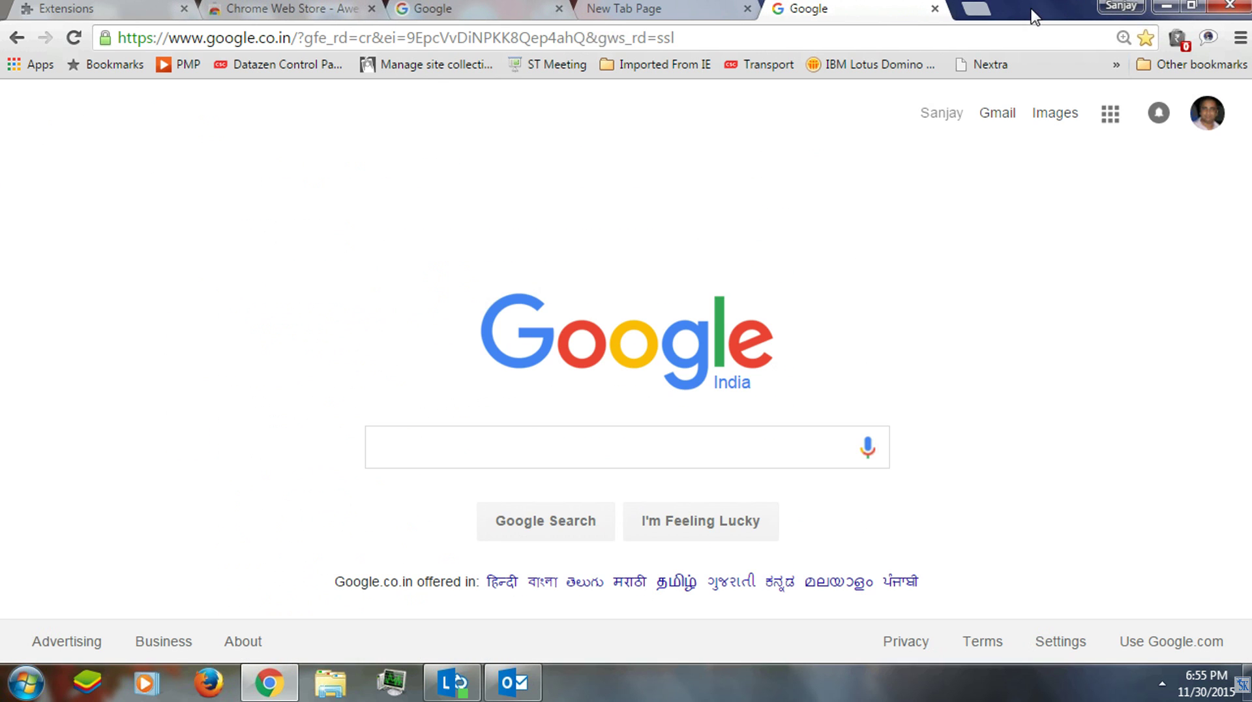
click(978, 9)
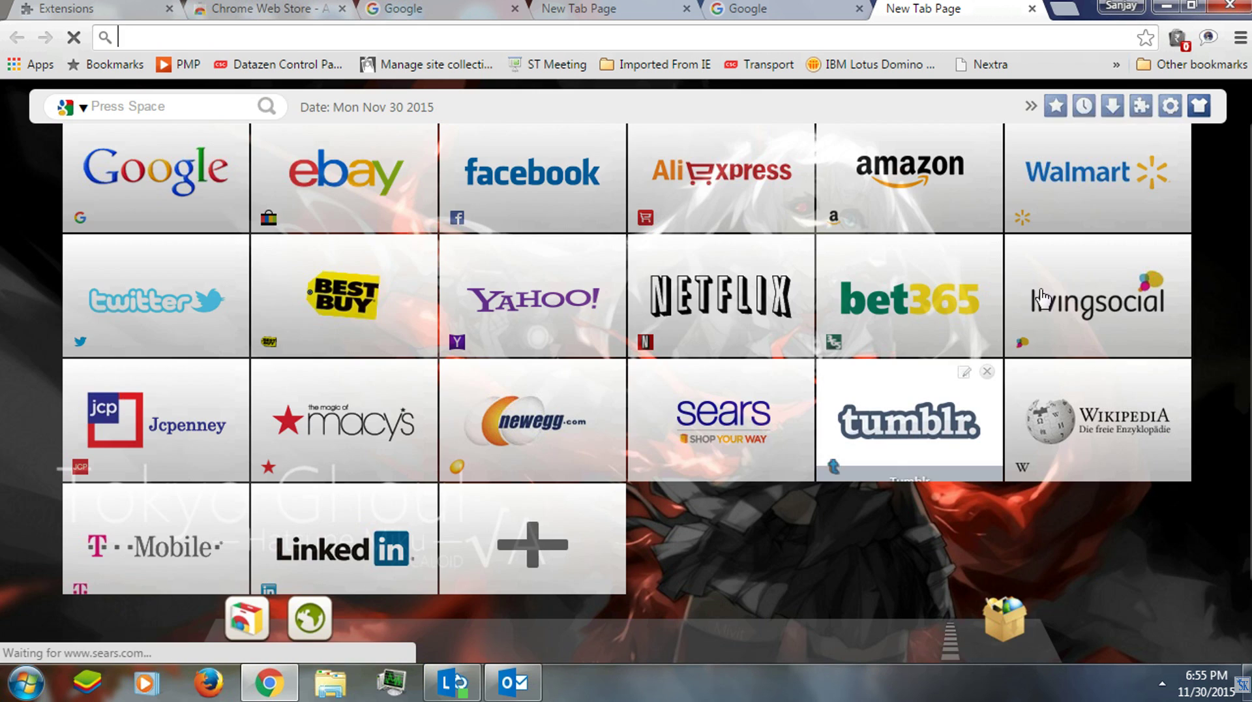